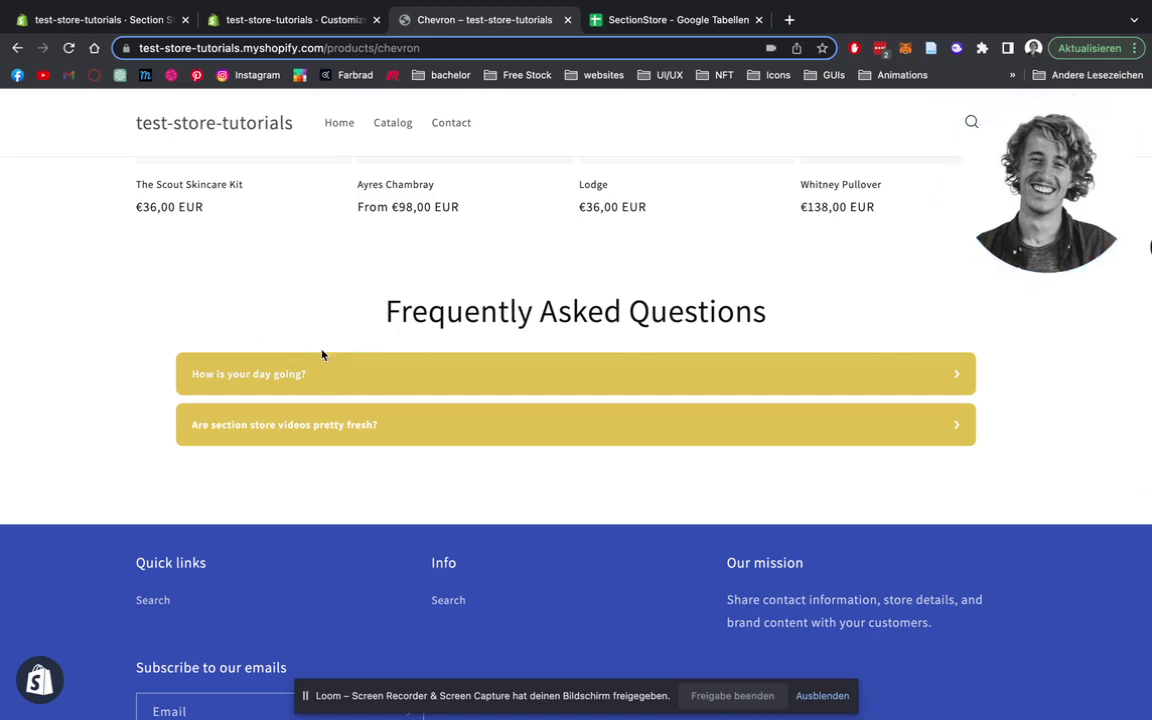
# Expand and collapse the first two FAQ answers to check how they behave
pyautogui.click(959, 376)
pyautogui.click(959, 376)
pyautogui.click(954, 424)
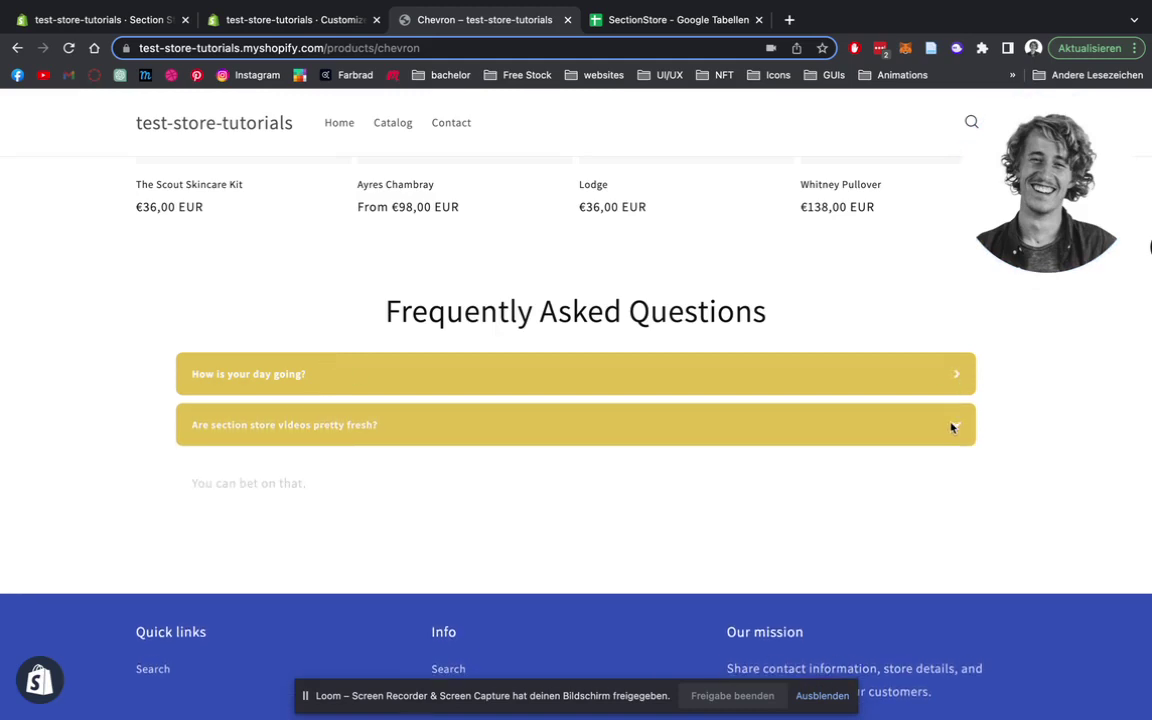
pyautogui.click(954, 424)
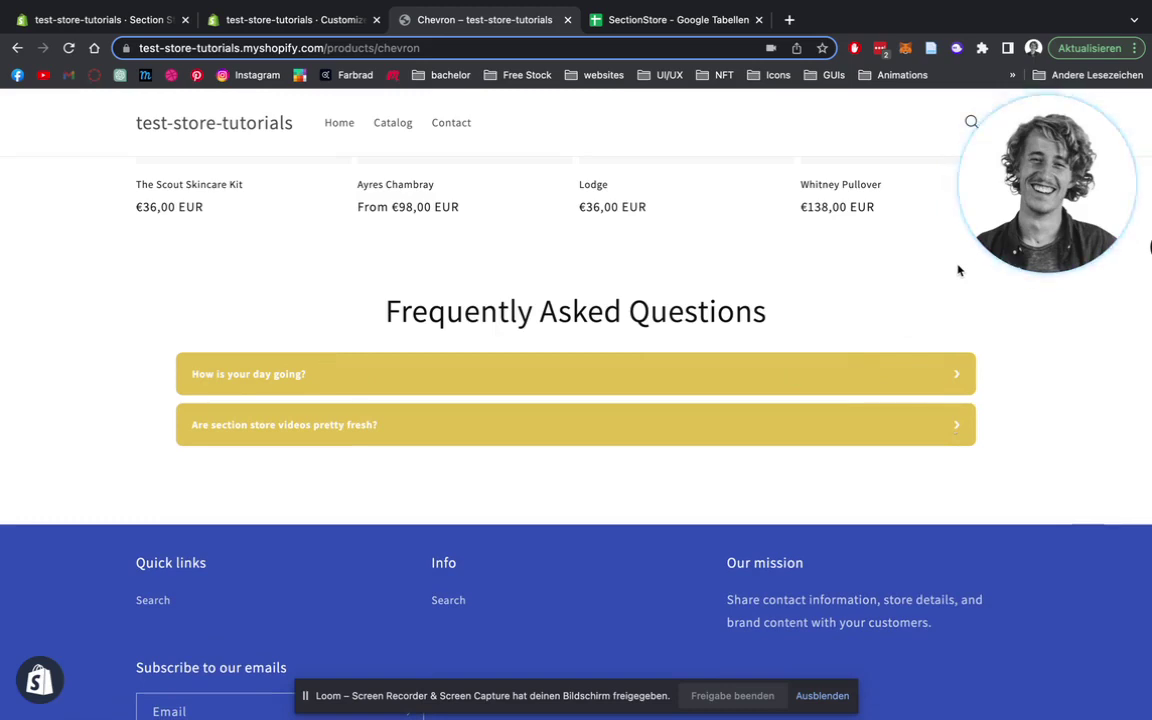
# In a new tab, search 'sec' and go to the Section Store: Theme sections App Store listing
pyautogui.moveTo(790, 5)
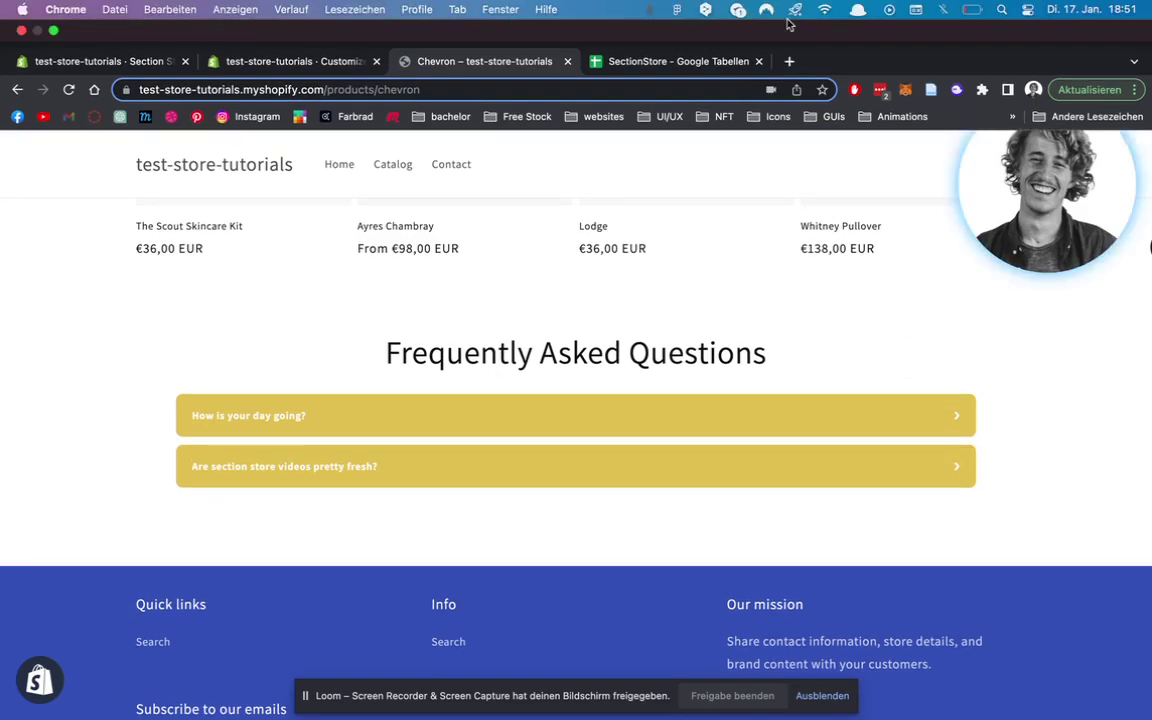
pyautogui.click(790, 64)
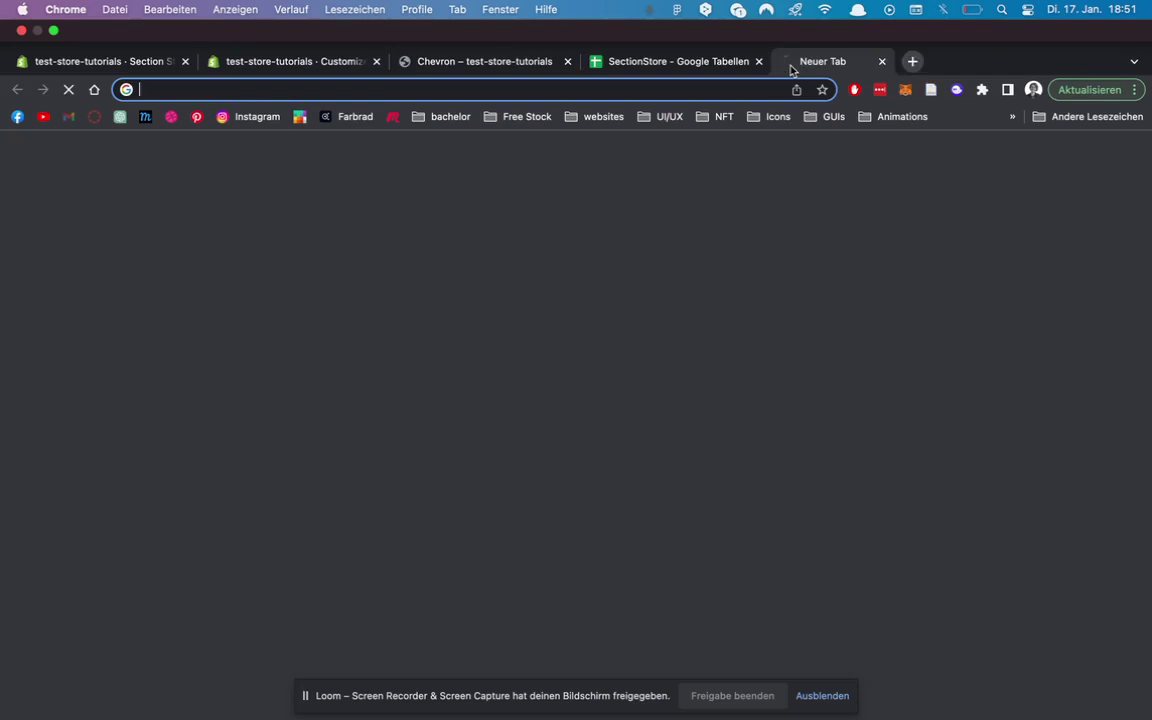
pyautogui.write('sec')
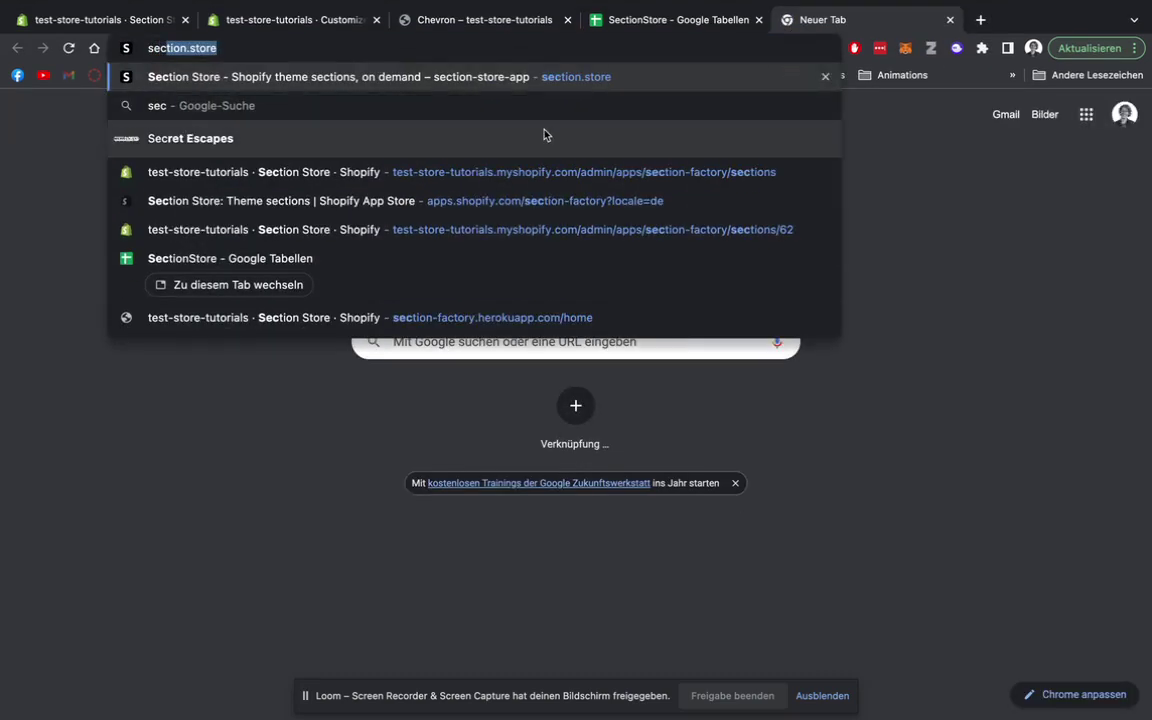
pyautogui.click(410, 205)
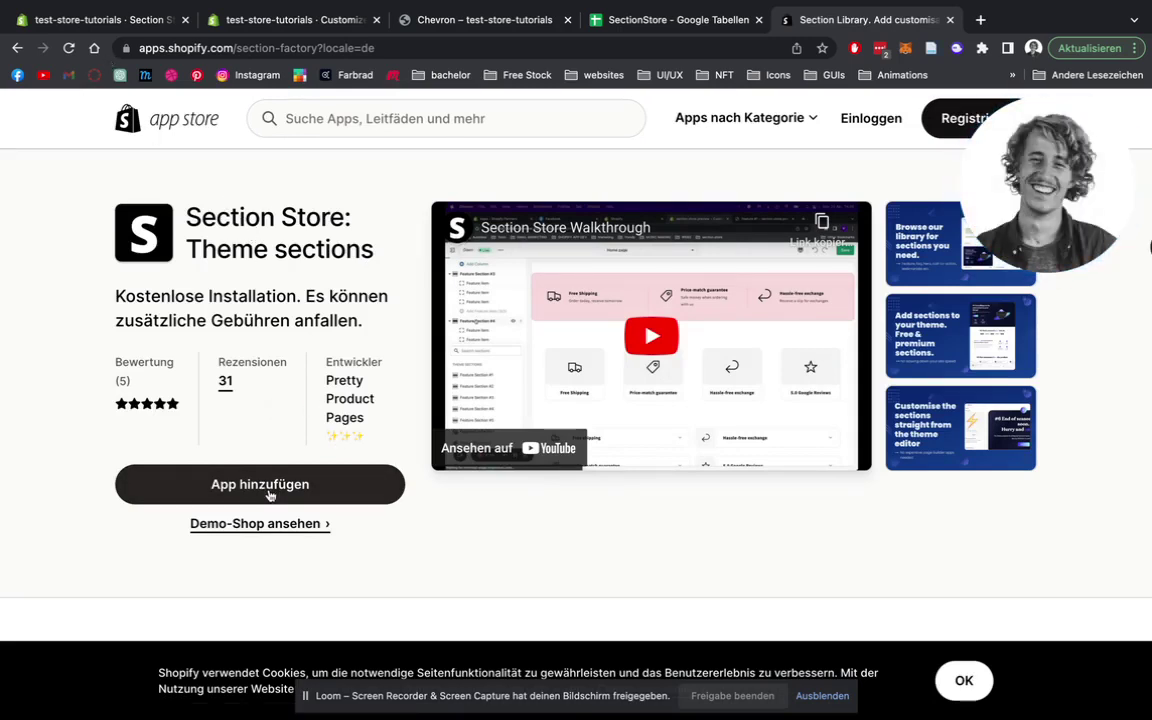
# Return to the admin tab and launch Section Store from the installed Apps list
pyautogui.click(141, 19)
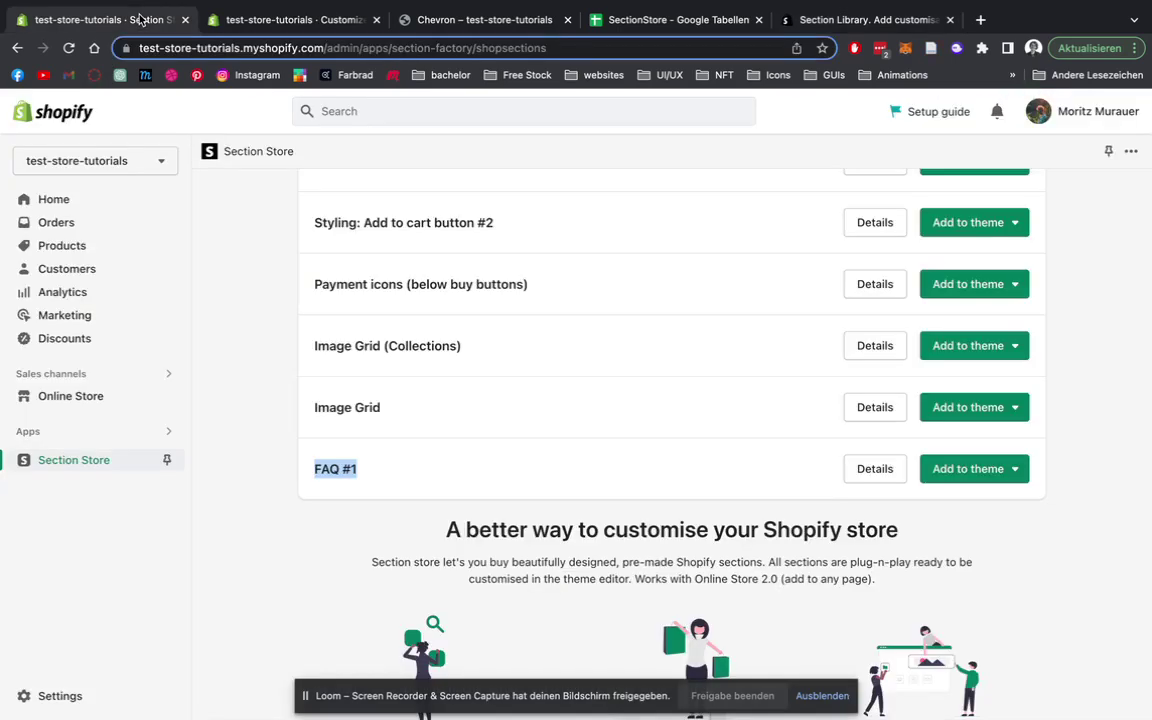
pyautogui.click(58, 208)
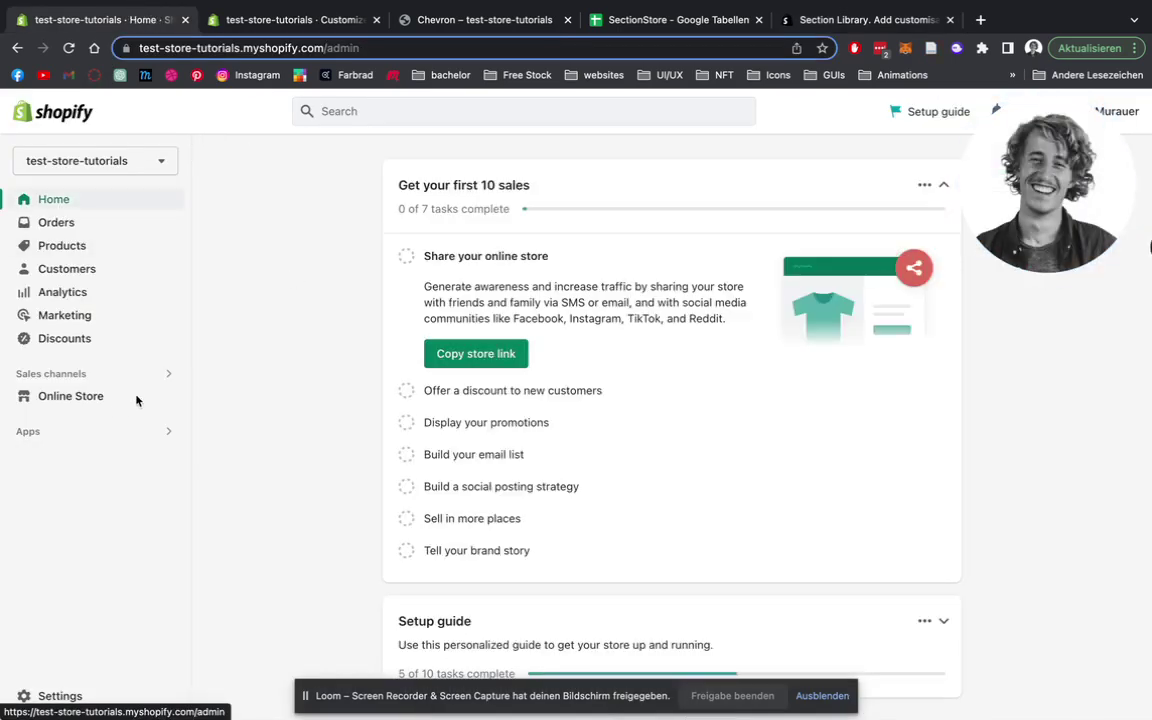
pyautogui.click(98, 433)
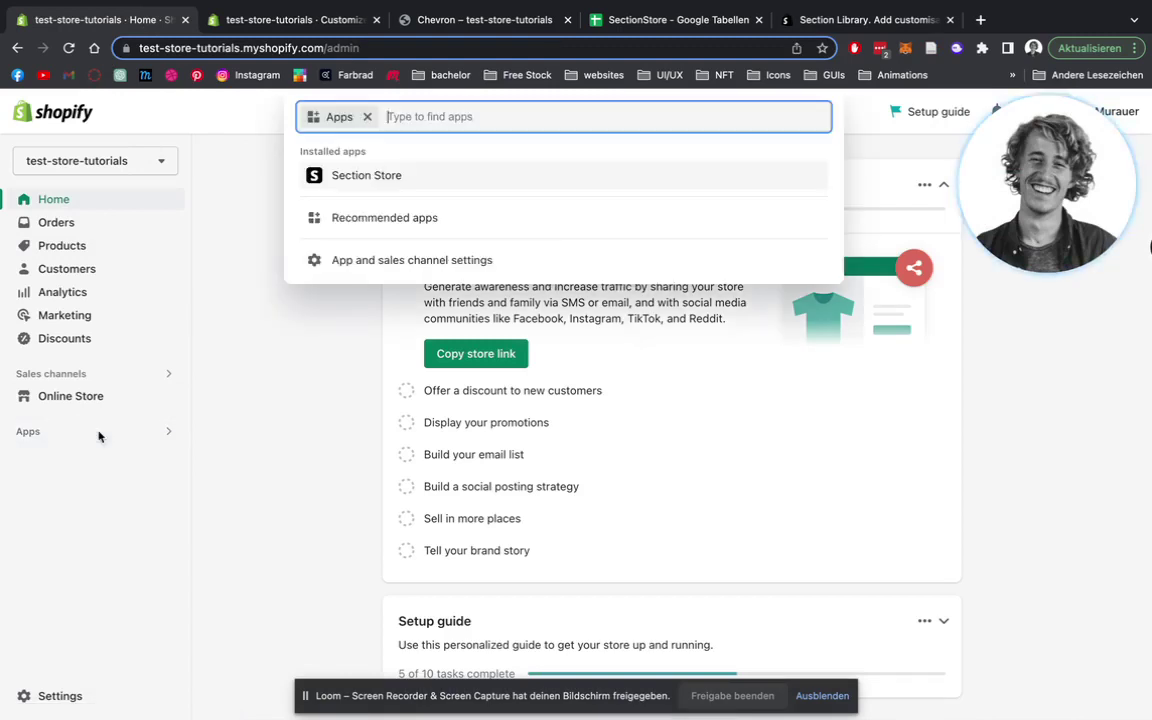
pyautogui.click(399, 177)
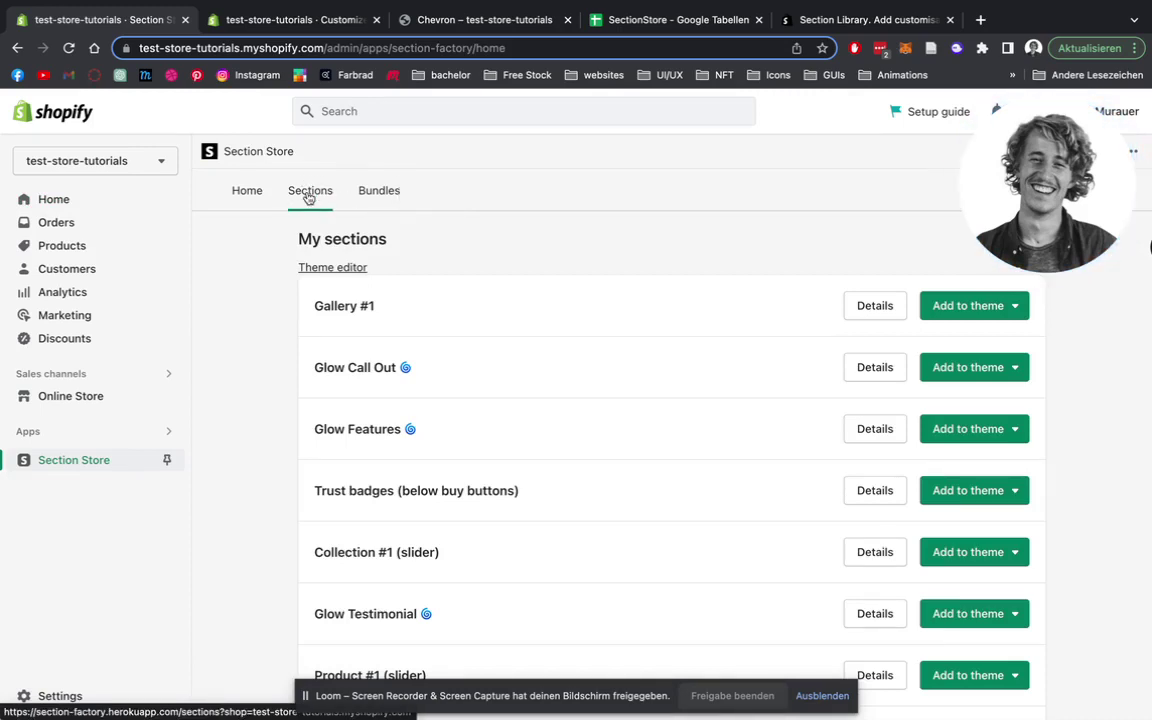
# Browse the Sections catalog to Free sections and open the FAQ #1 detail page and preview
pyautogui.click(309, 197)
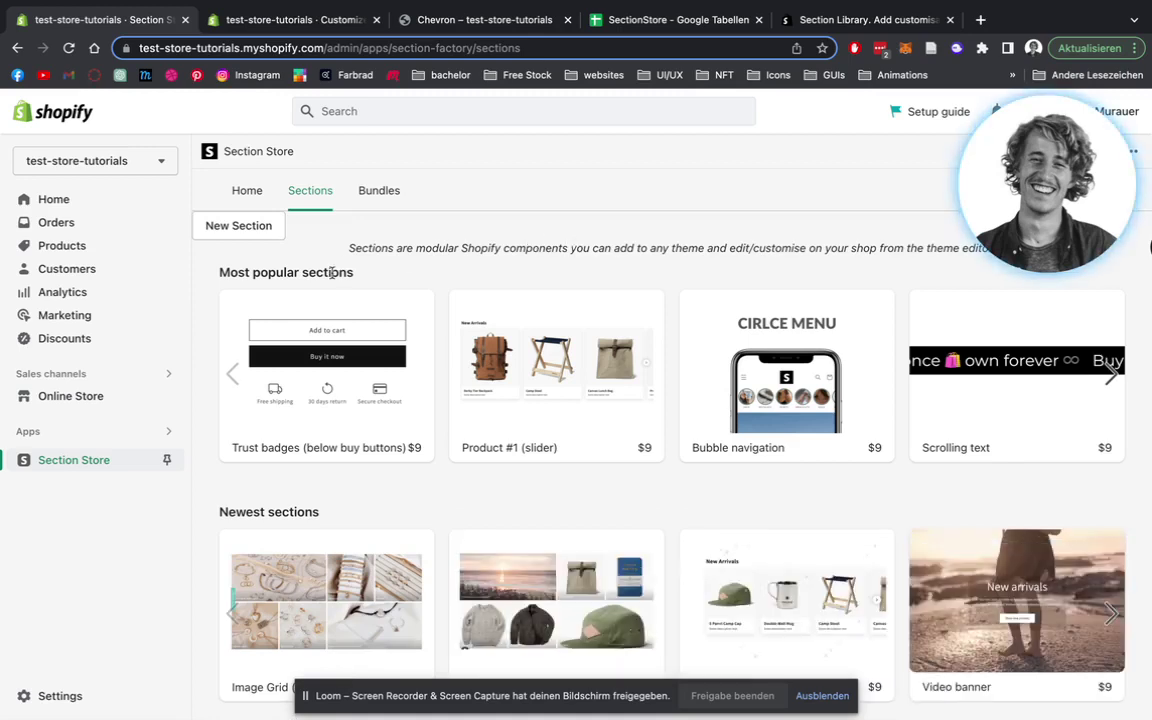
pyautogui.scroll(-1, 331, 272)
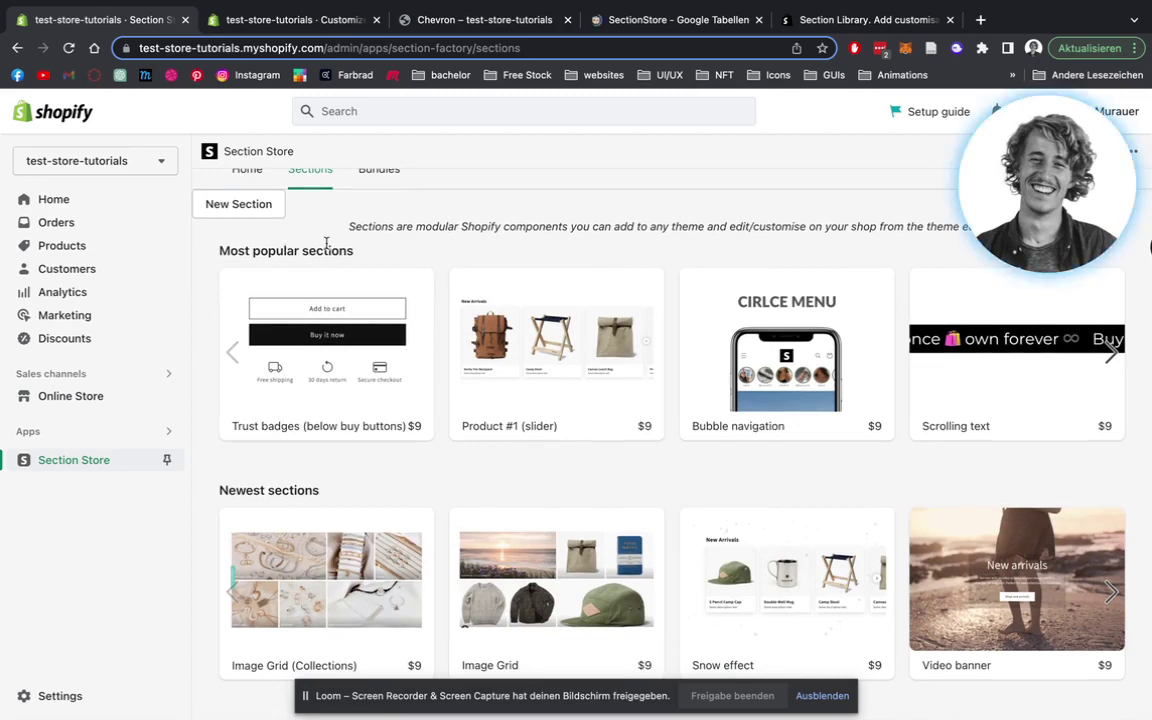
pyautogui.scroll(-3, 340, 300)
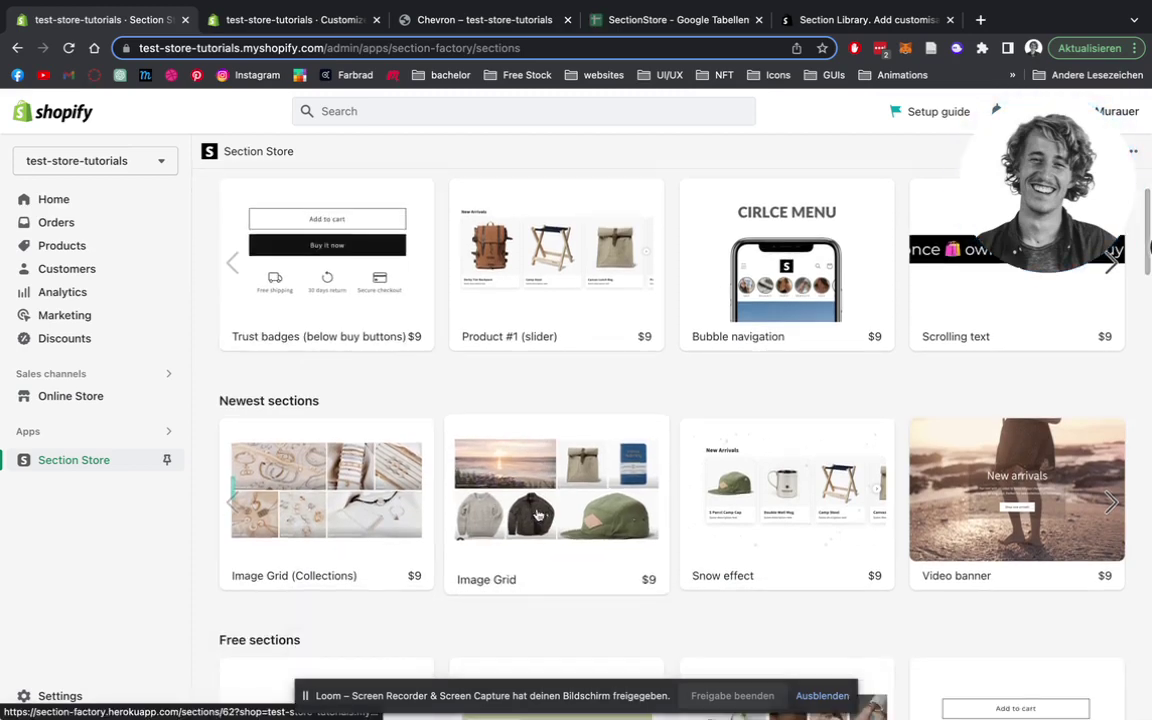
pyautogui.scroll(-6, 540, 505)
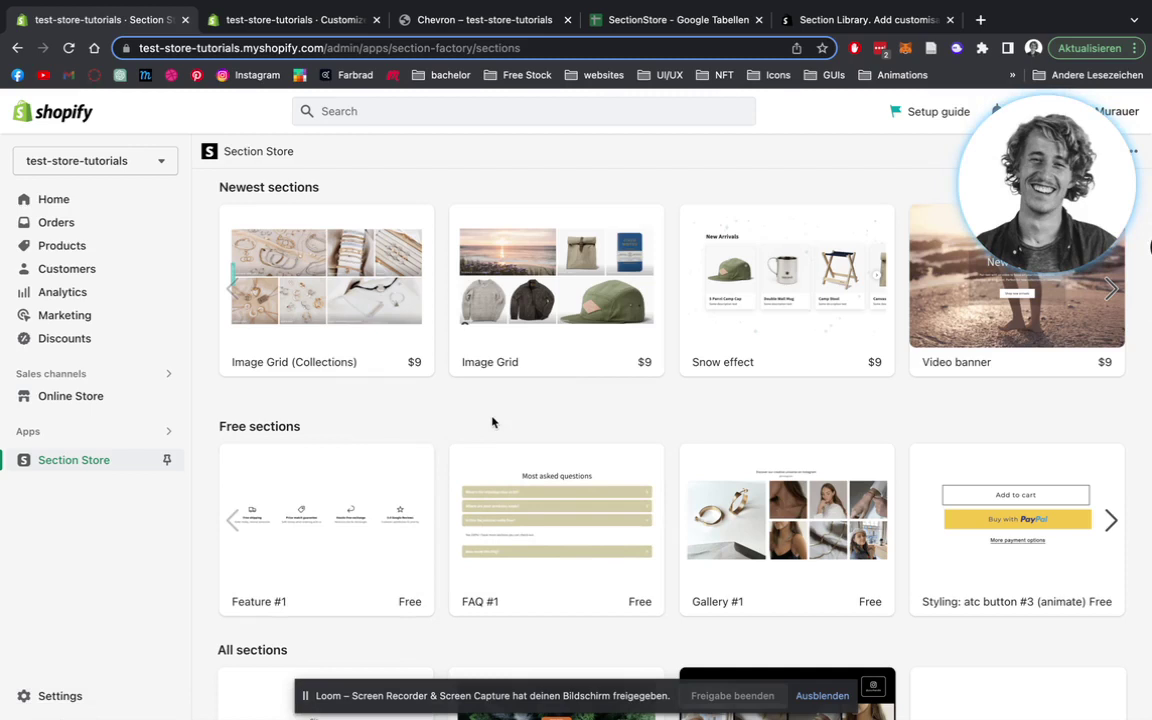
pyautogui.scroll(1, 493, 420)
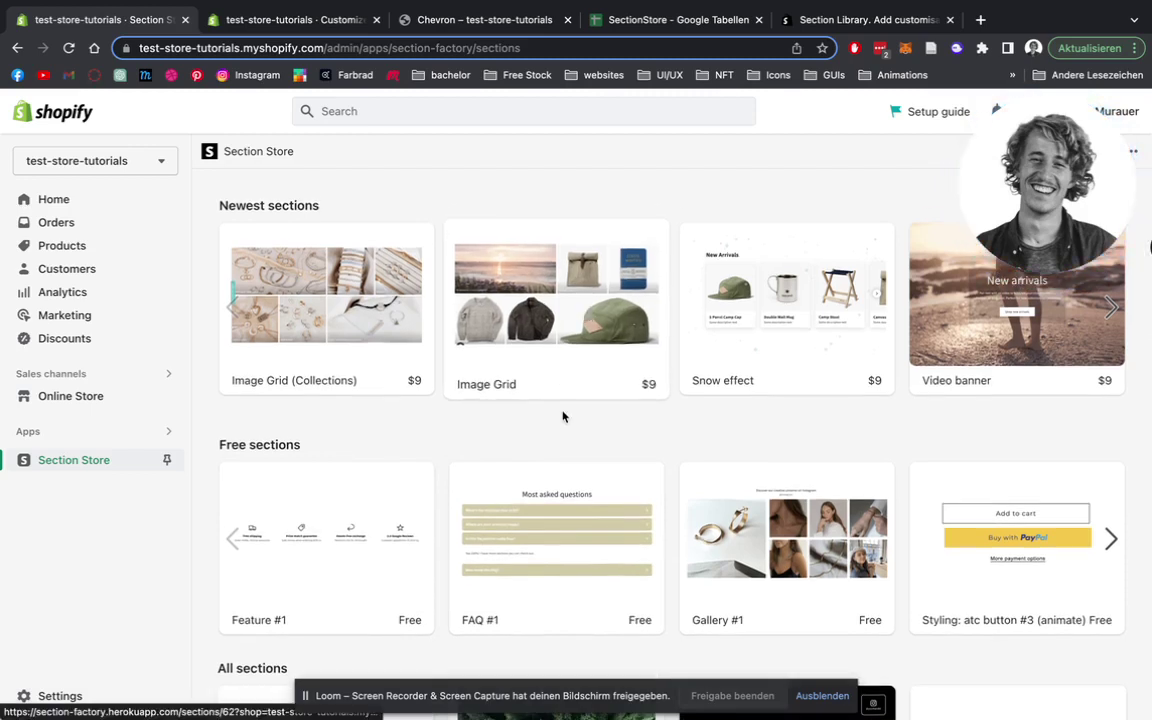
pyautogui.scroll(-3, 563, 425)
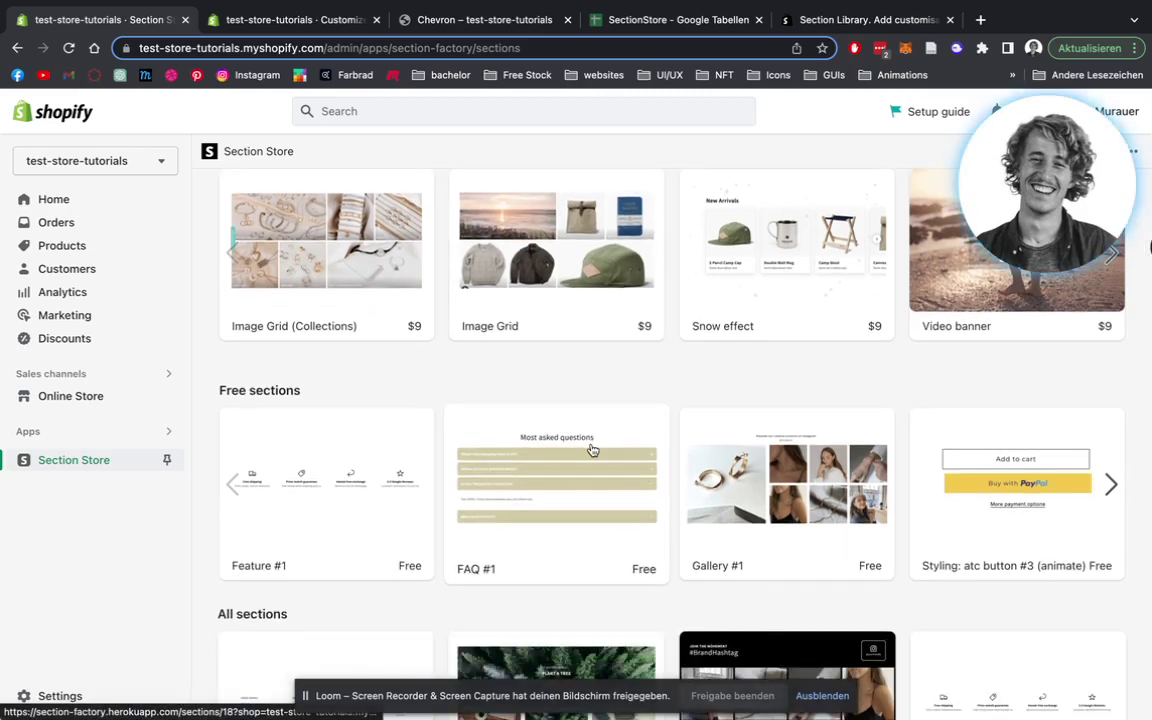
pyautogui.click(592, 451)
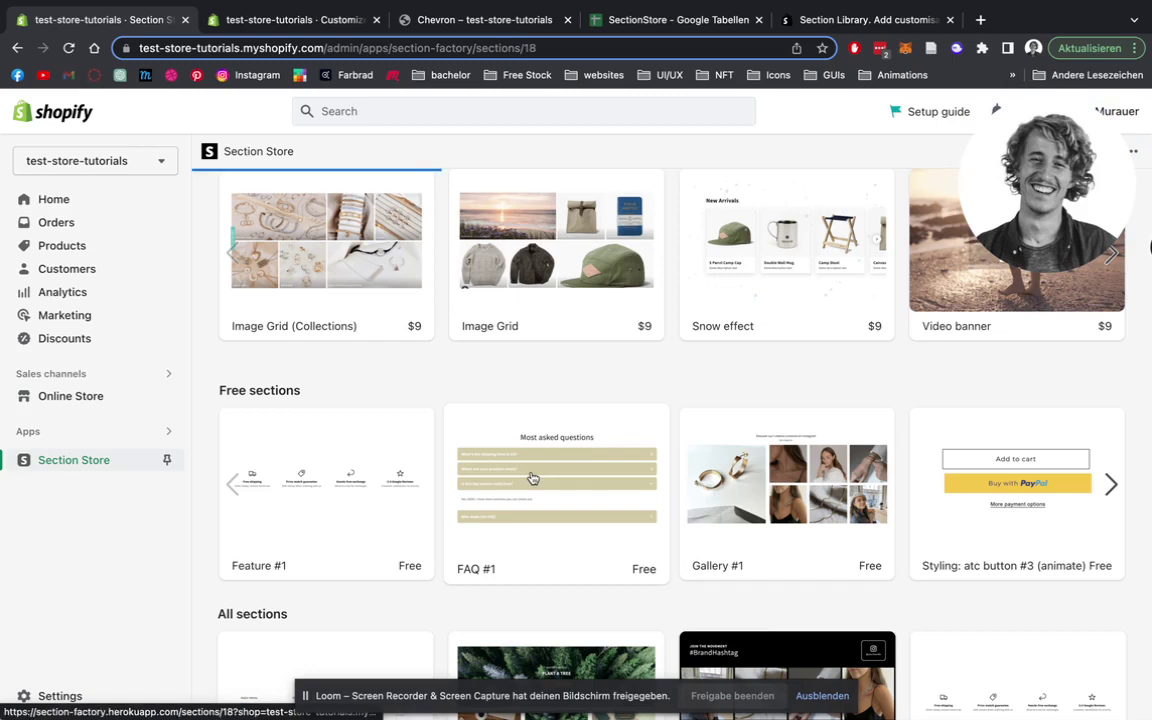
pyautogui.scroll(-2, 718, 281)
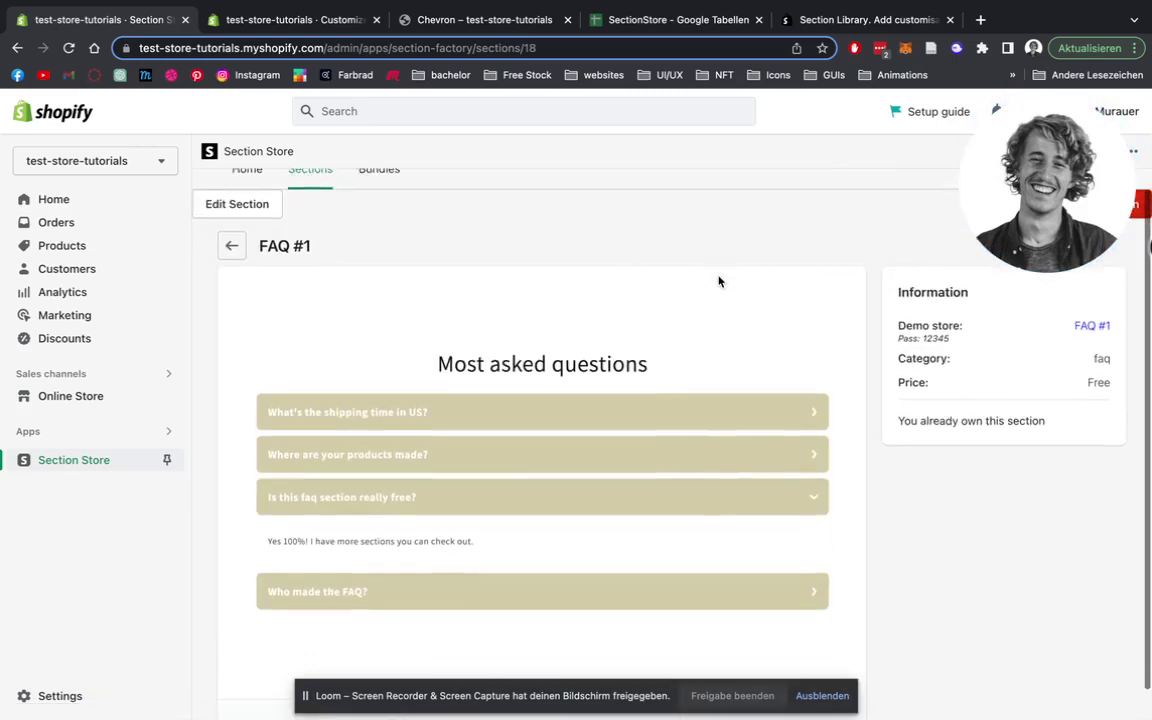
pyautogui.scroll(-1, 718, 281)
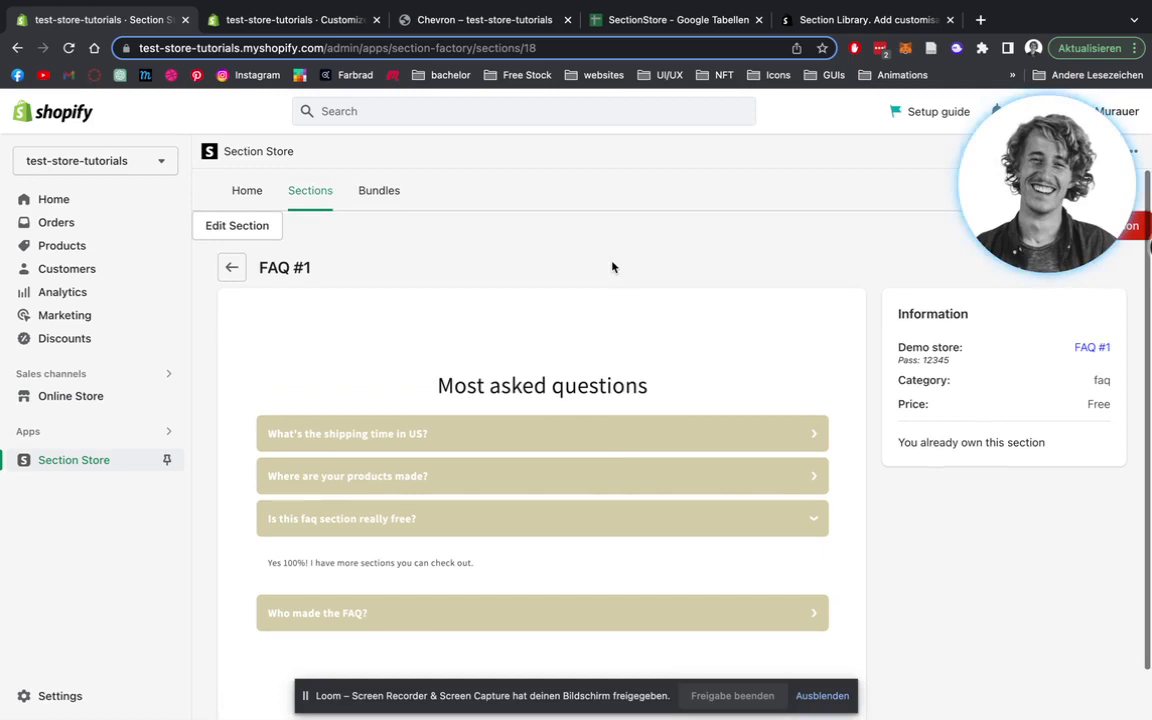
# Back on My sections, check FAQ #1's Add to theme options without adding it
pyautogui.click(237, 197)
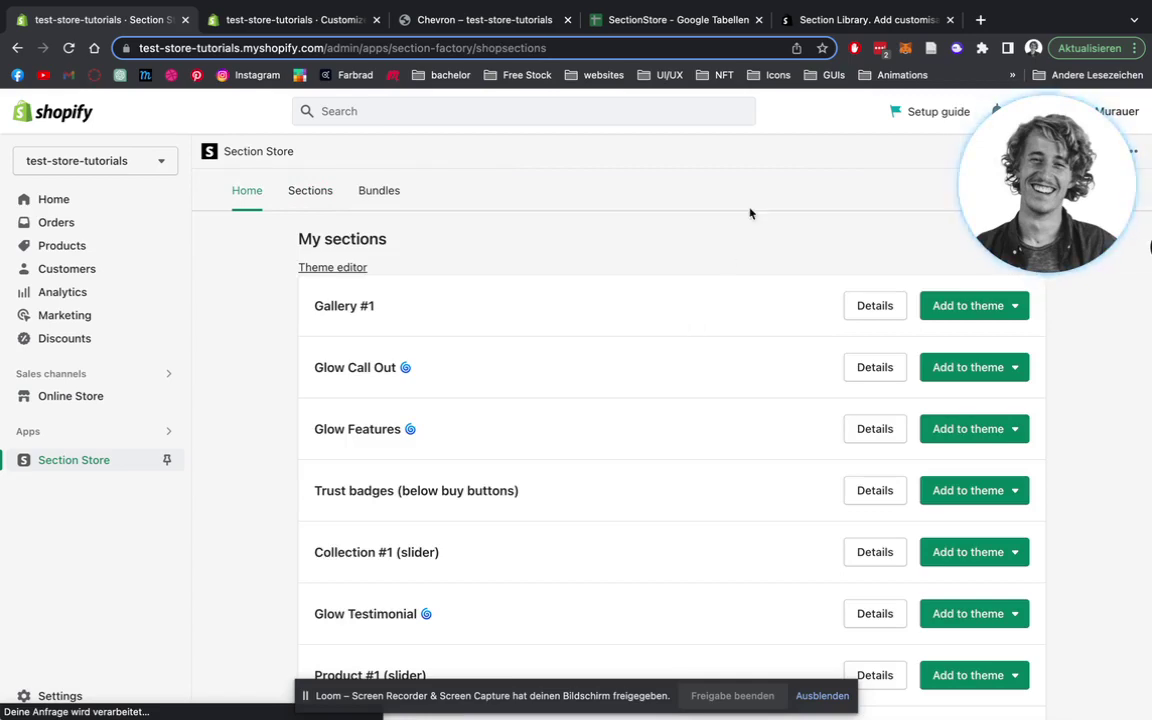
pyautogui.scroll(-3, 750, 213)
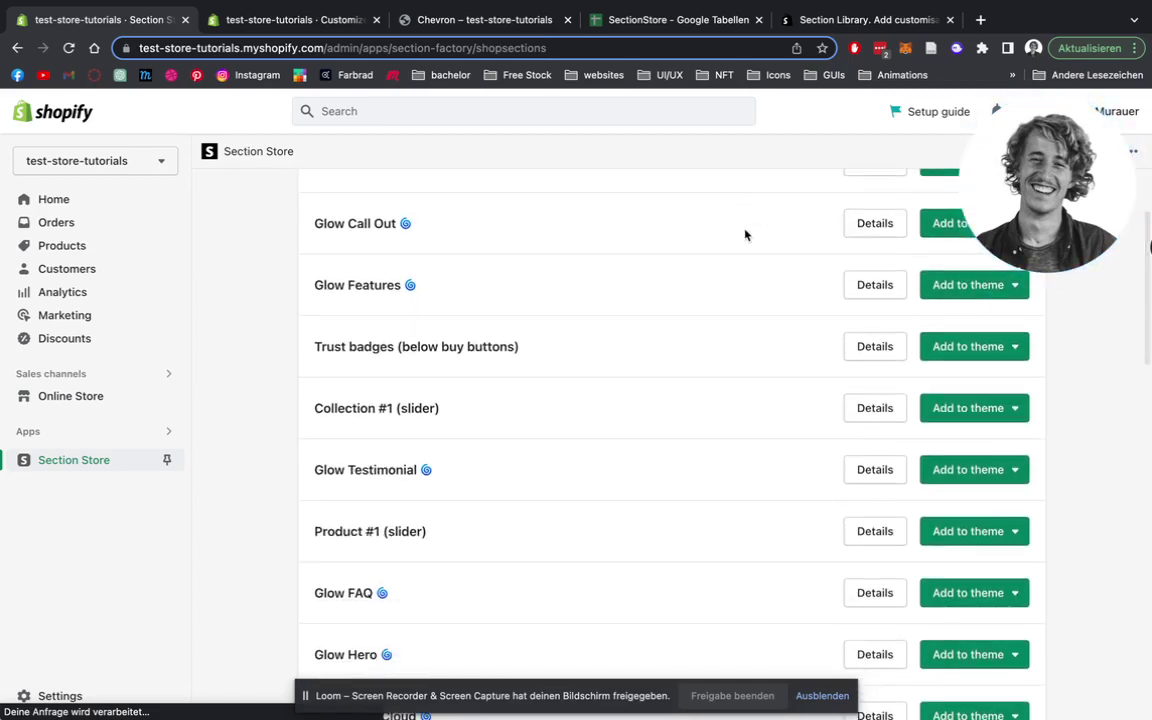
pyautogui.scroll(3, 745, 235)
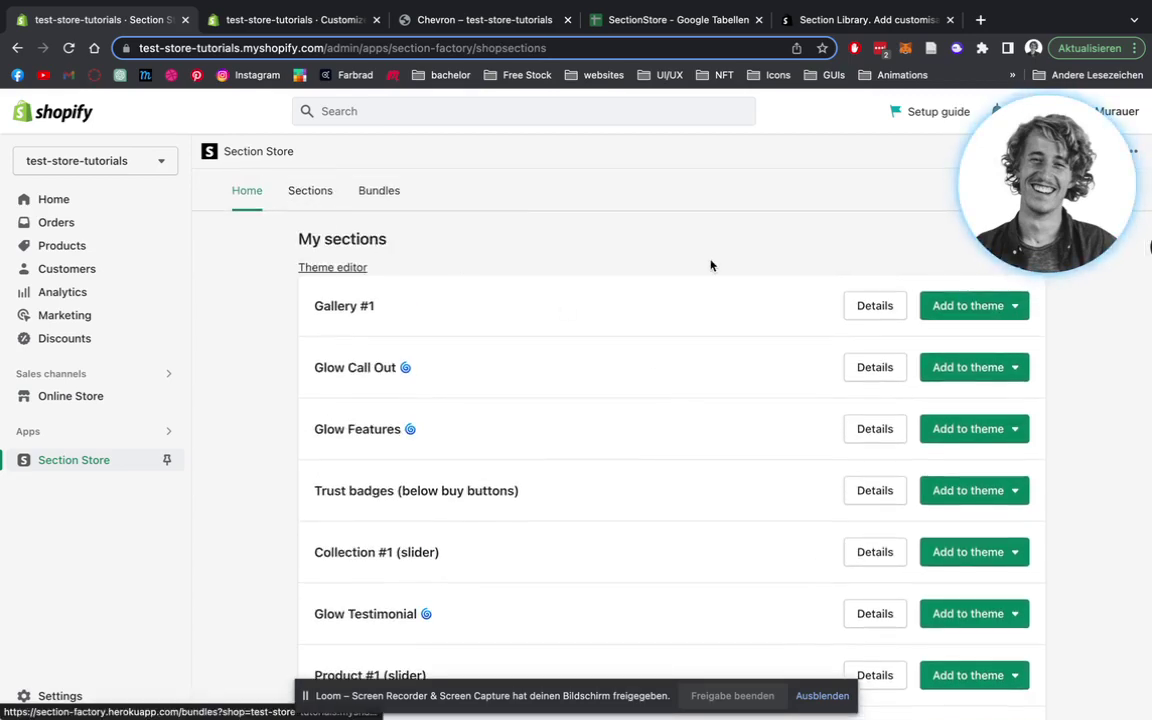
pyautogui.scroll(-14, 710, 265)
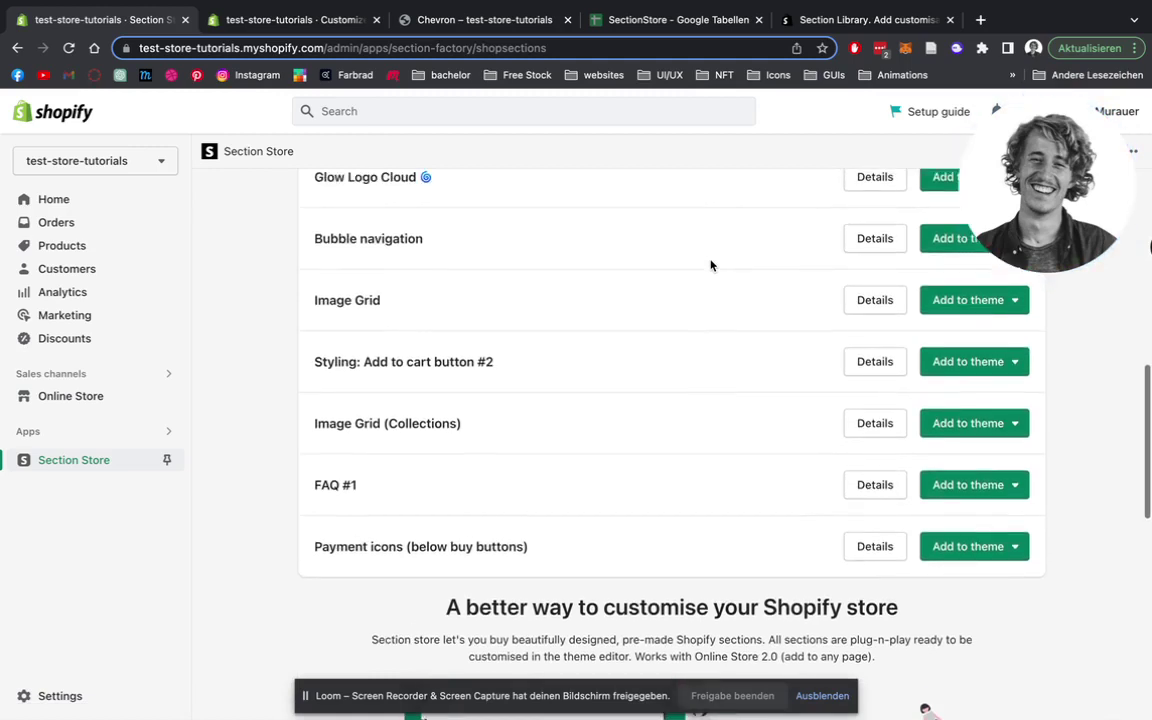
pyautogui.scroll(1, 711, 264)
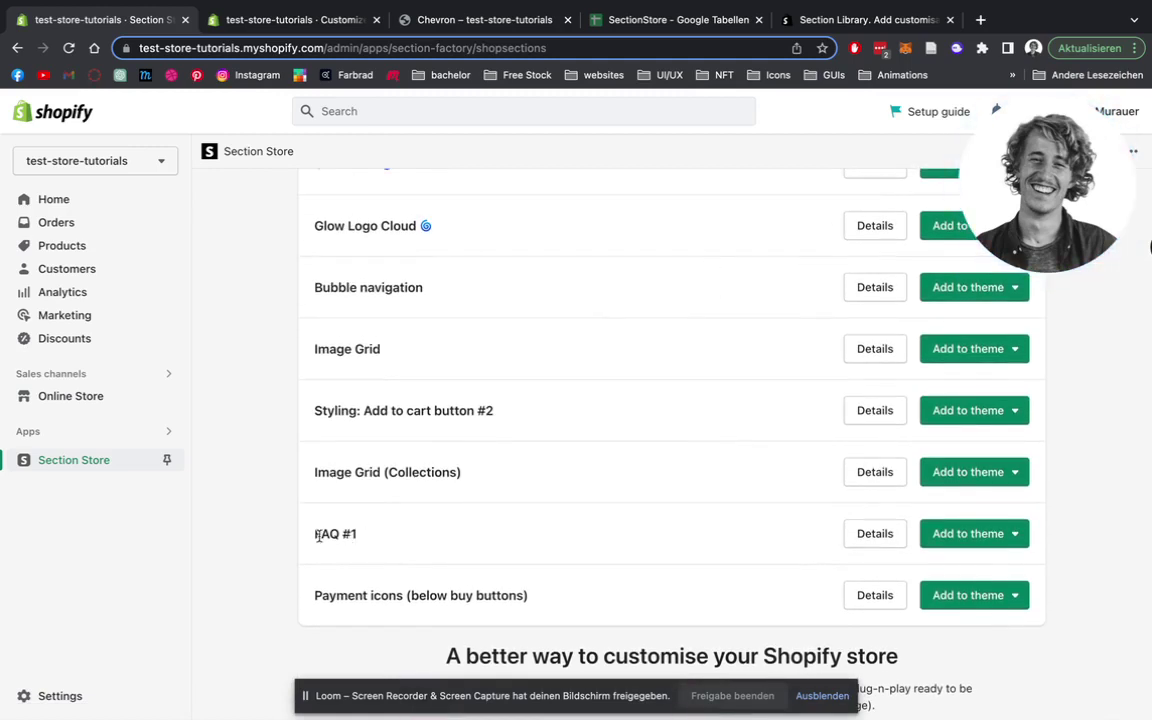
pyautogui.click(980, 535)
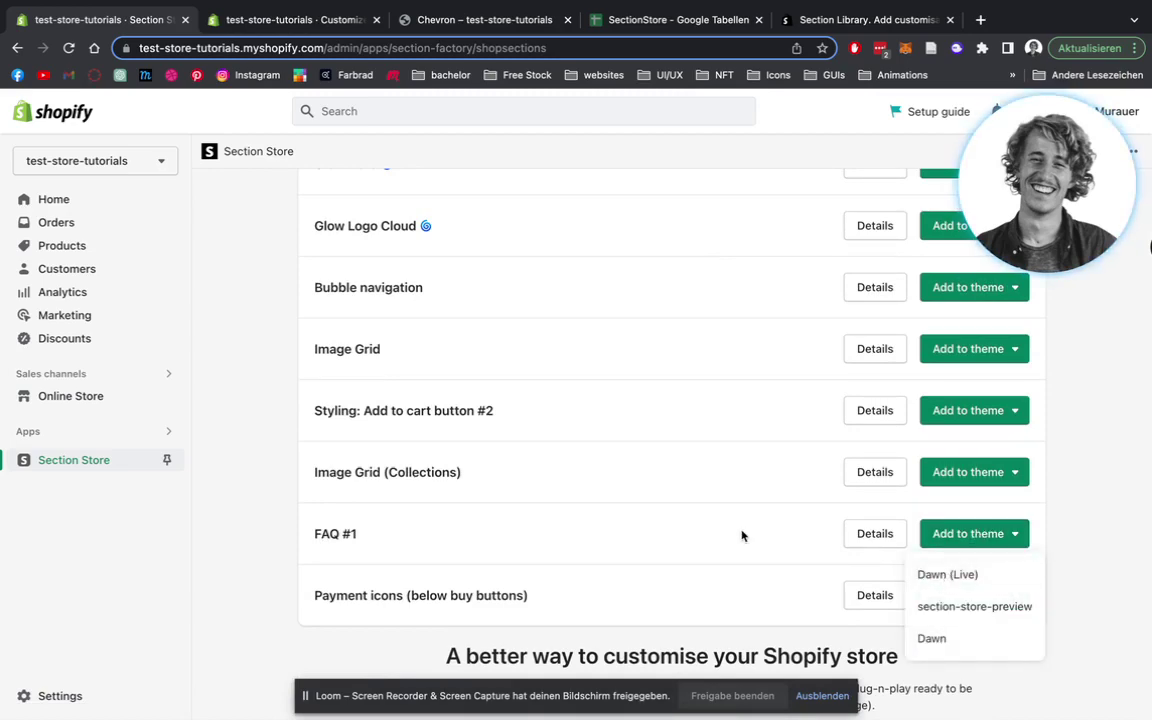
pyautogui.click(713, 535)
pyautogui.scroll(10, 713, 535)
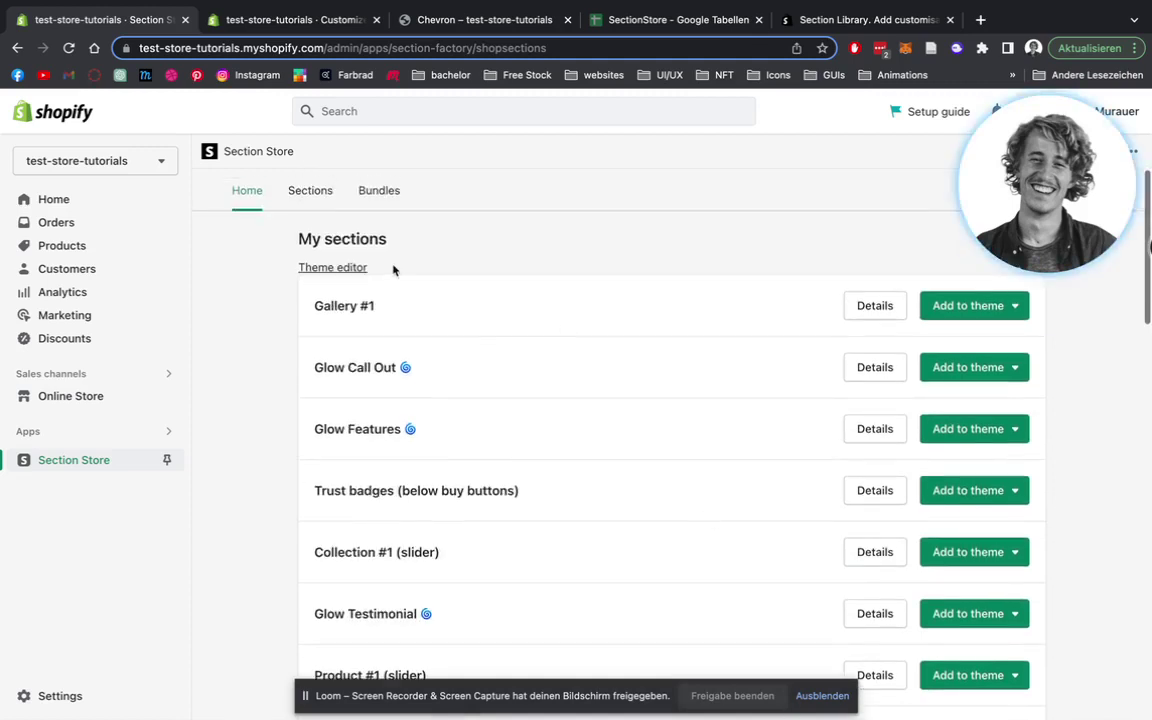
# Launch the theme editor on the Dawn home page, closing the Chevron storefront tab
pyautogui.click(353, 271)
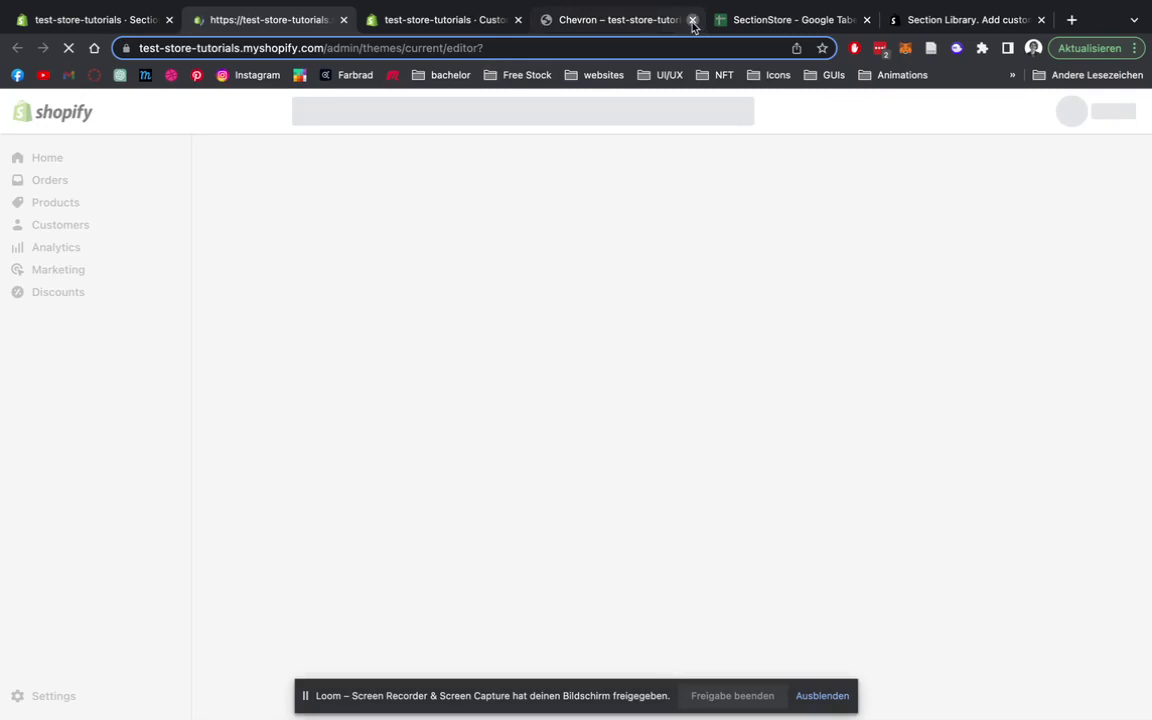
pyautogui.click(692, 20)
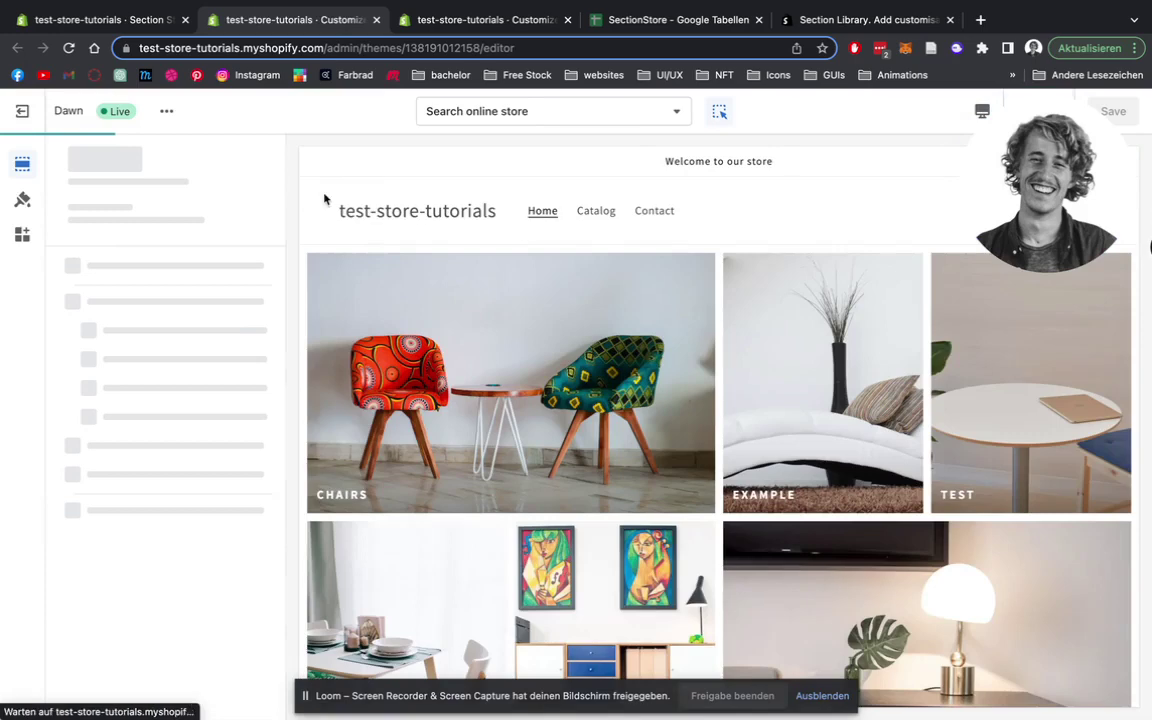
pyautogui.scroll(-2, 324, 199)
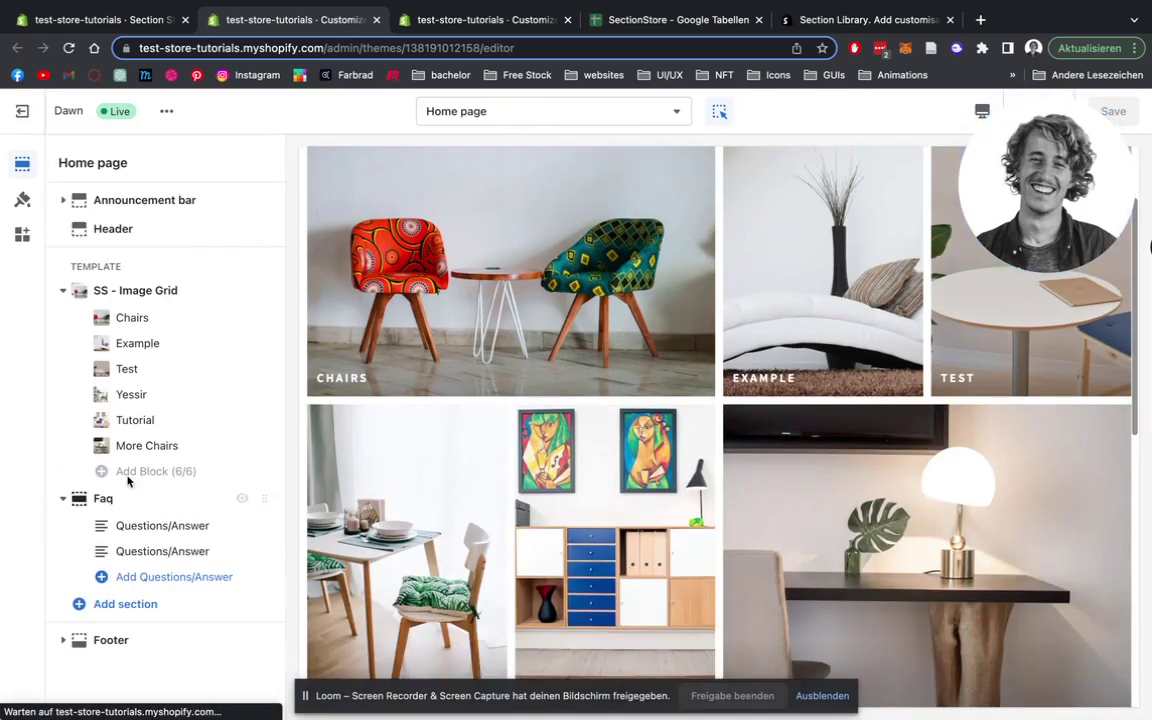
# Replace the home page's Faq section with a fresh one and add a third Questions/Answer block
pyautogui.click(118, 499)
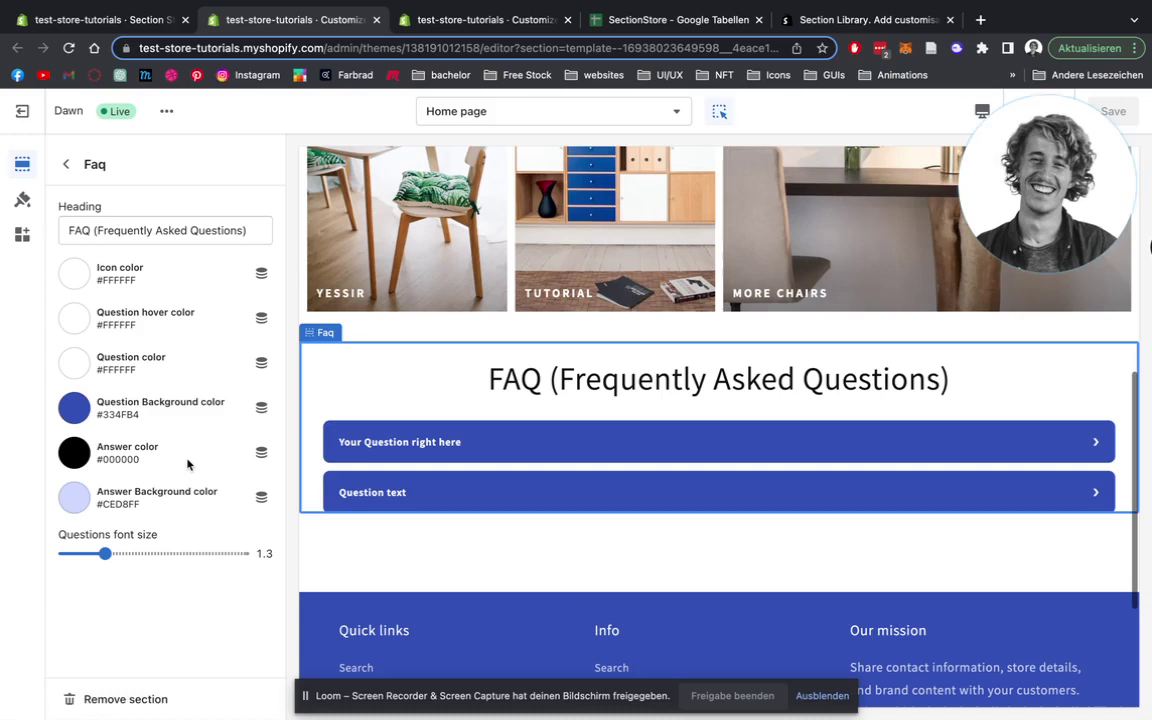
pyautogui.click(113, 703)
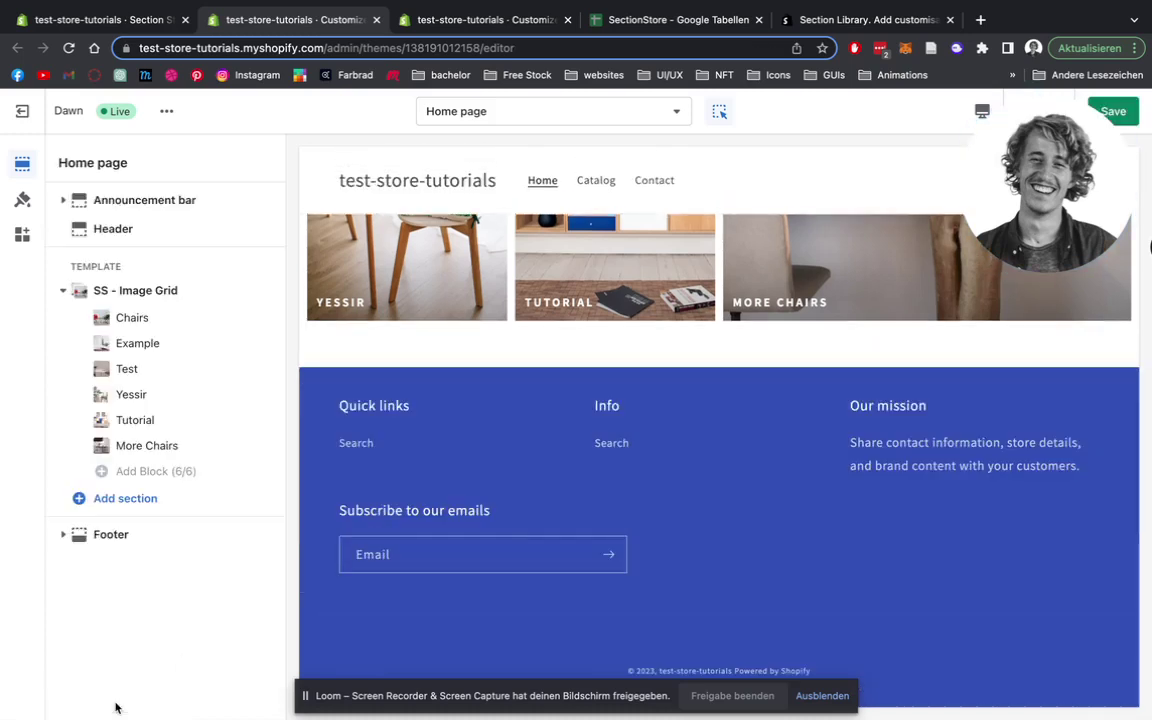
pyautogui.click(136, 500)
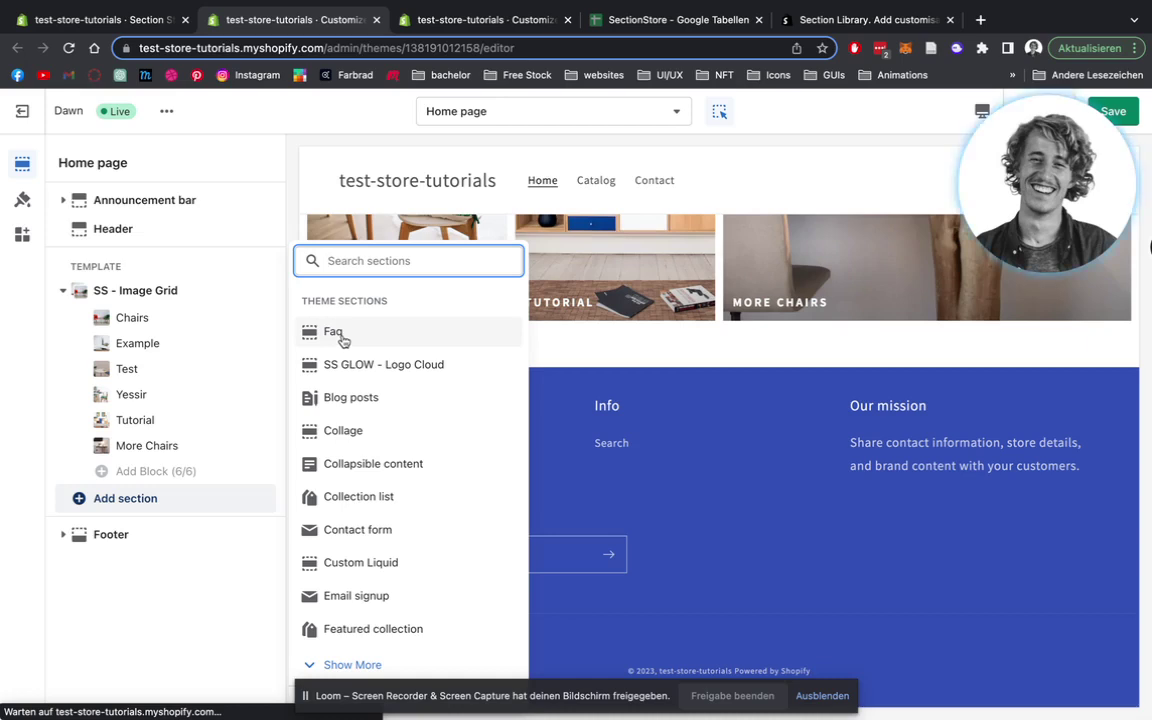
pyautogui.click(340, 334)
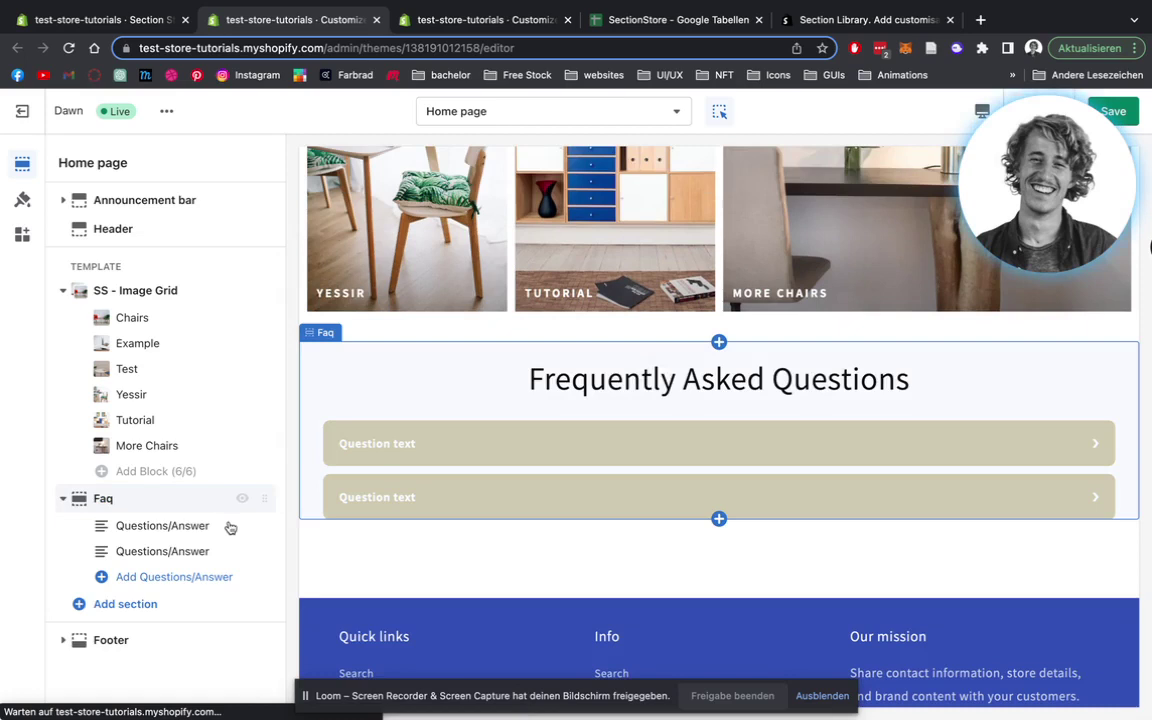
pyautogui.click(177, 580)
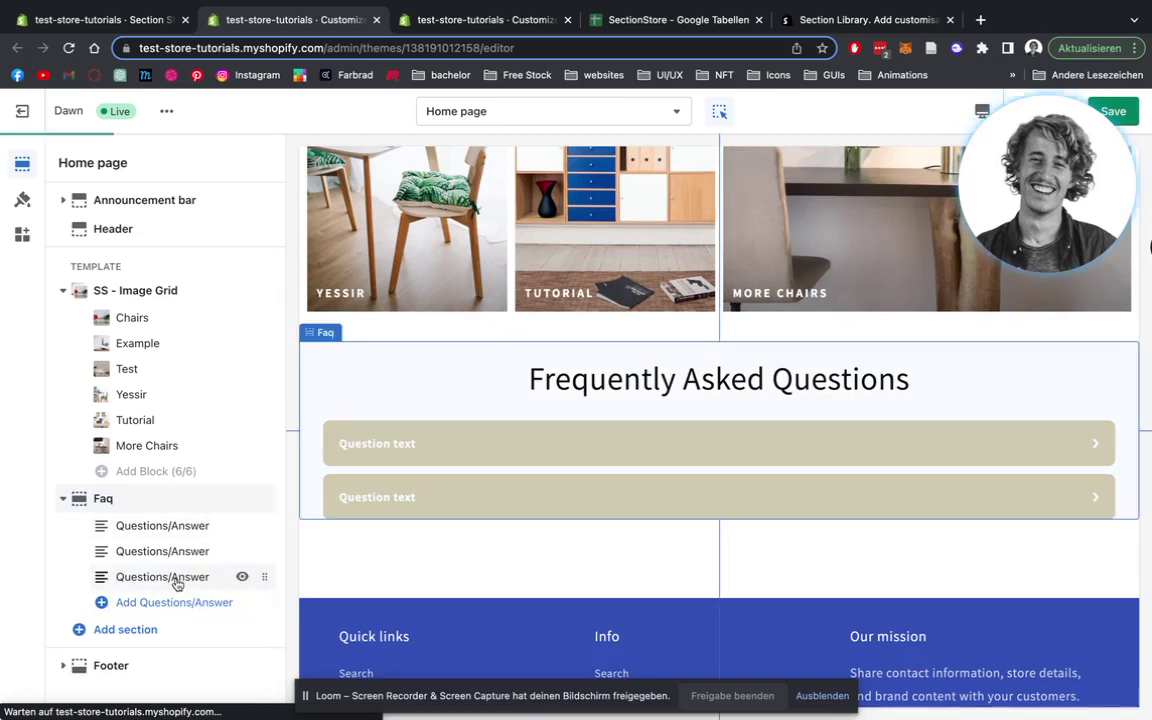
# Set the first FAQ entry to question 'Hows your day been?' with answer 'Lovelly'
pyautogui.click(152, 528)
pyautogui.tripleClick(159, 231)
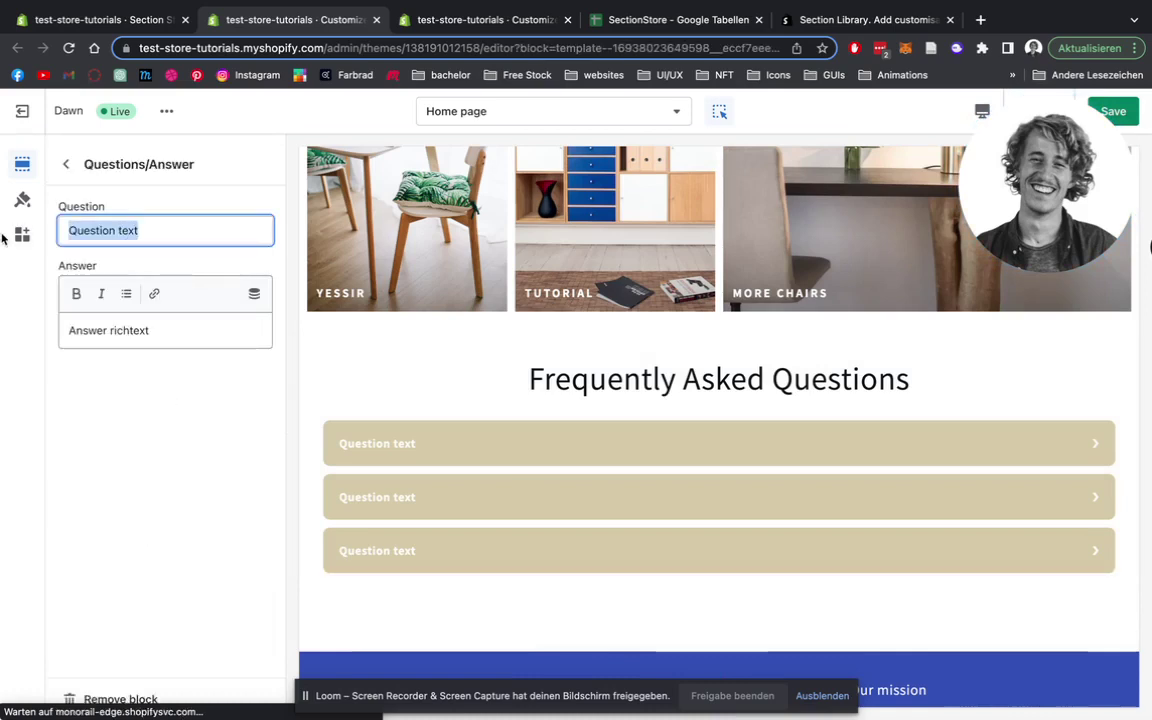
pyautogui.write('Hows your day bee')
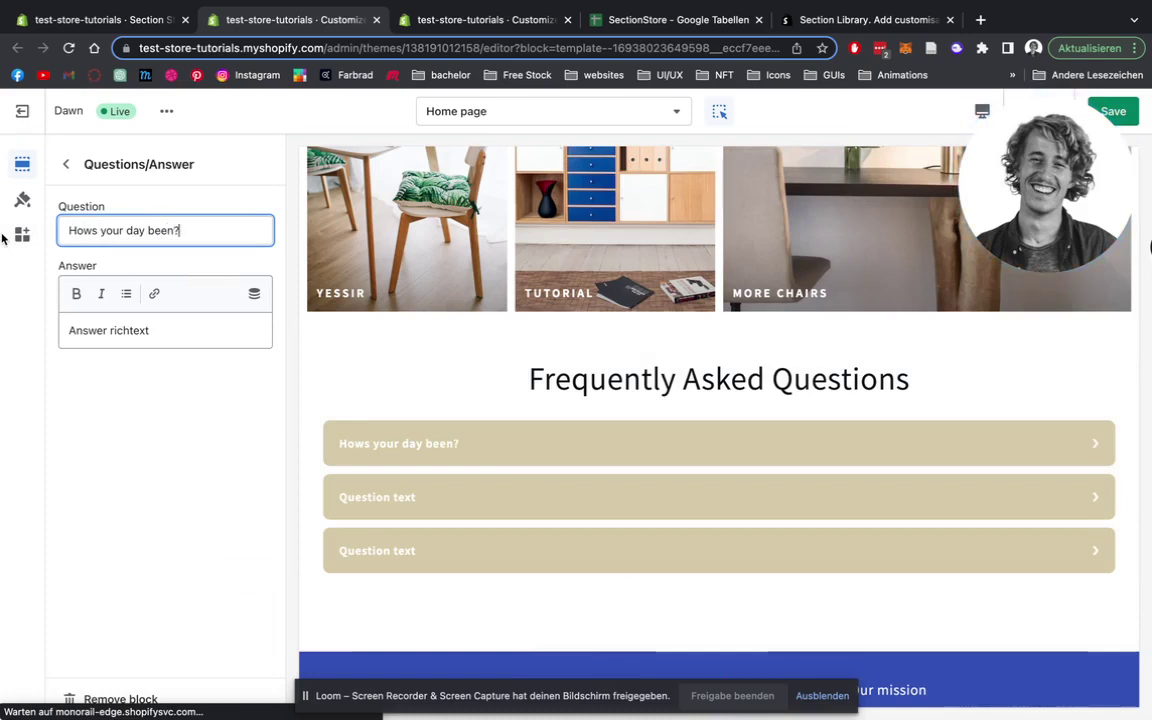
pyautogui.write('n?')
pyautogui.tripleClick(150, 328)
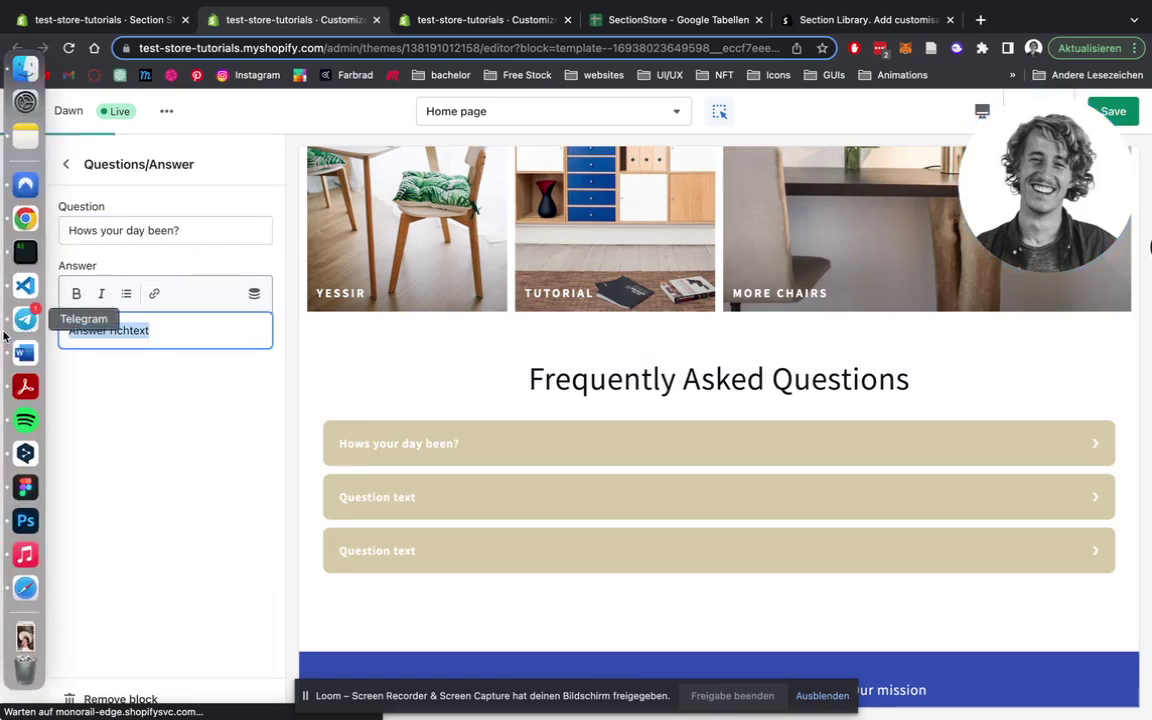
pyautogui.write('Lovely')
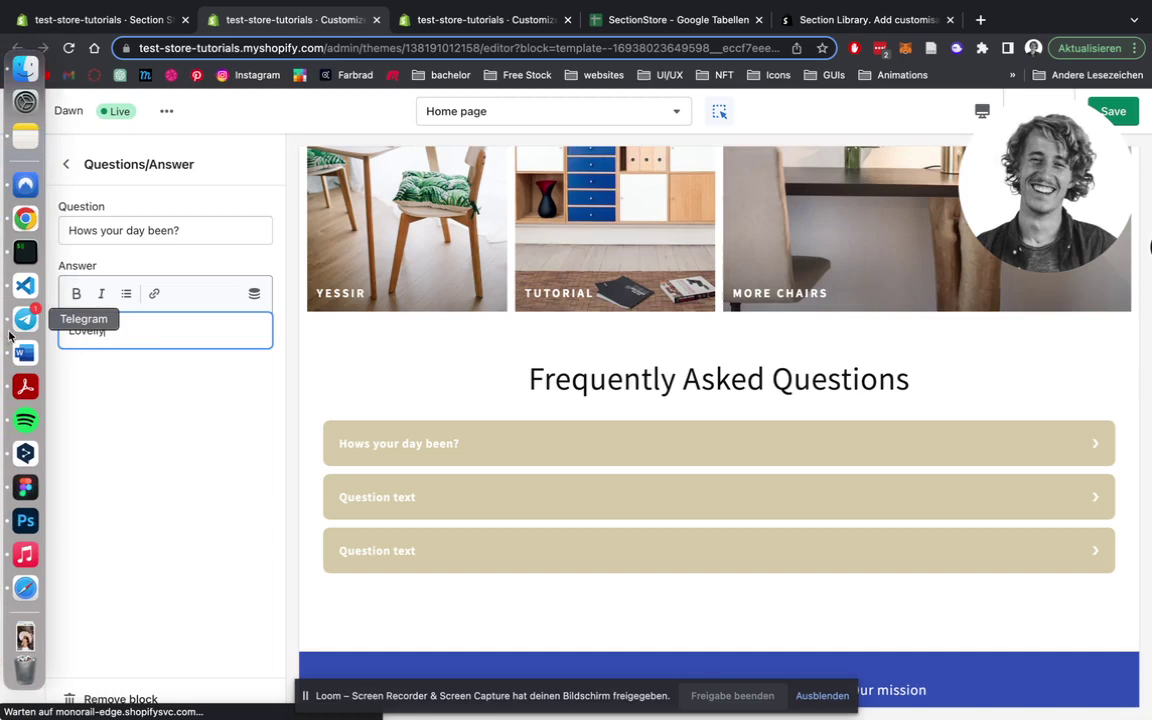
pyautogui.write('ly')
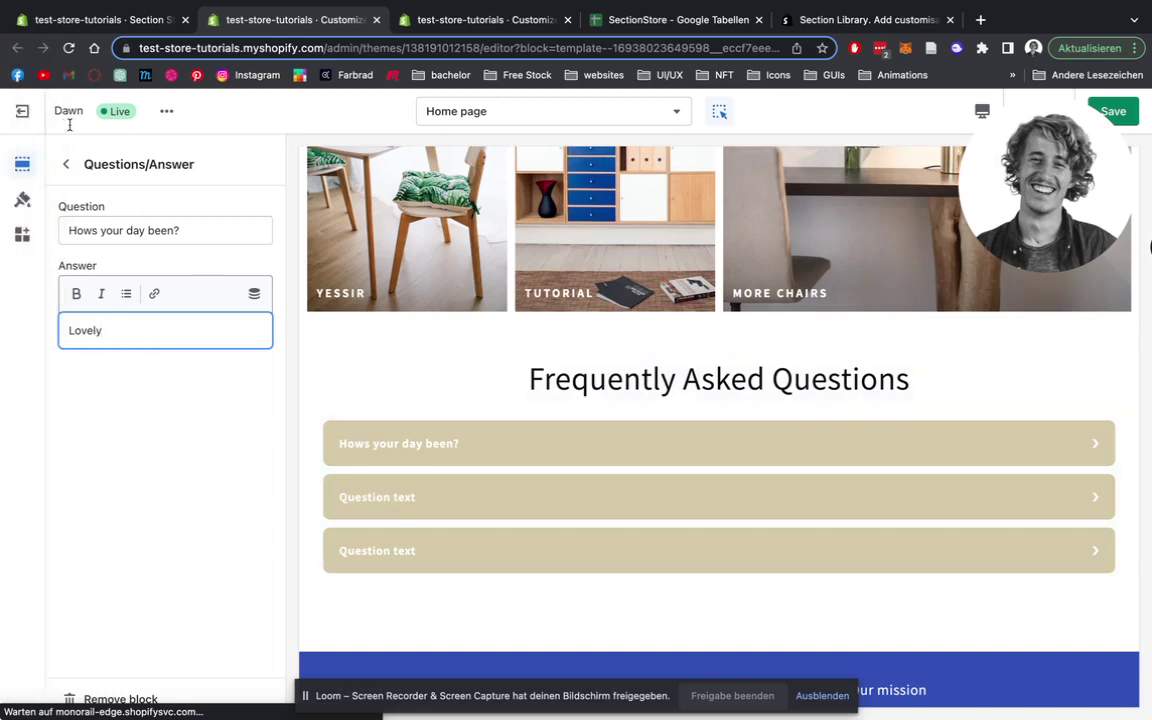
pyautogui.click(66, 164)
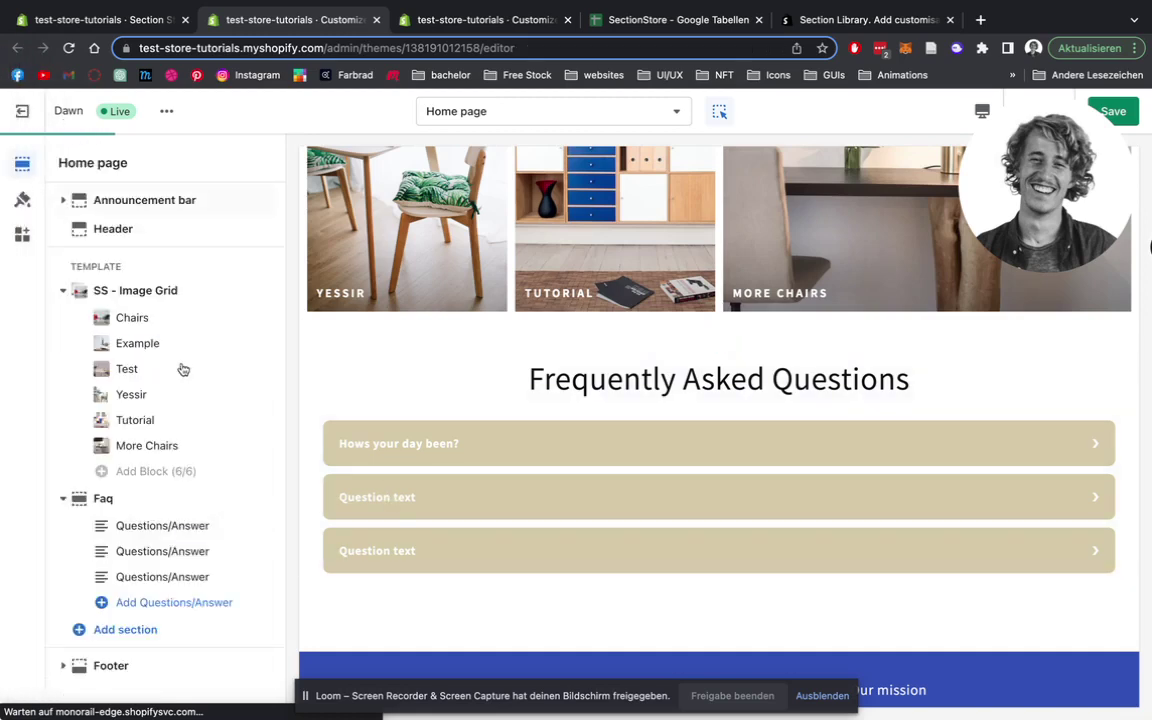
# Edit the second entry's question to 'gonna be shipped' and its answer to 'With'
pyautogui.click(162, 552)
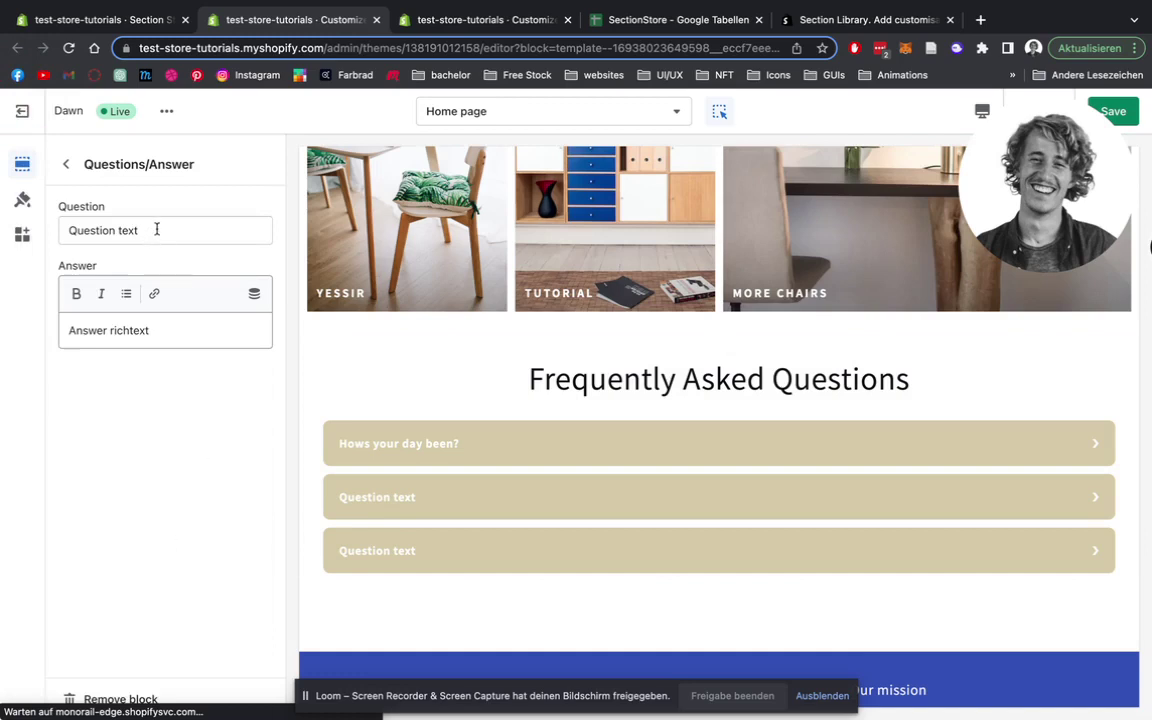
pyautogui.moveTo(157, 229); pyautogui.dragTo(57, 233)
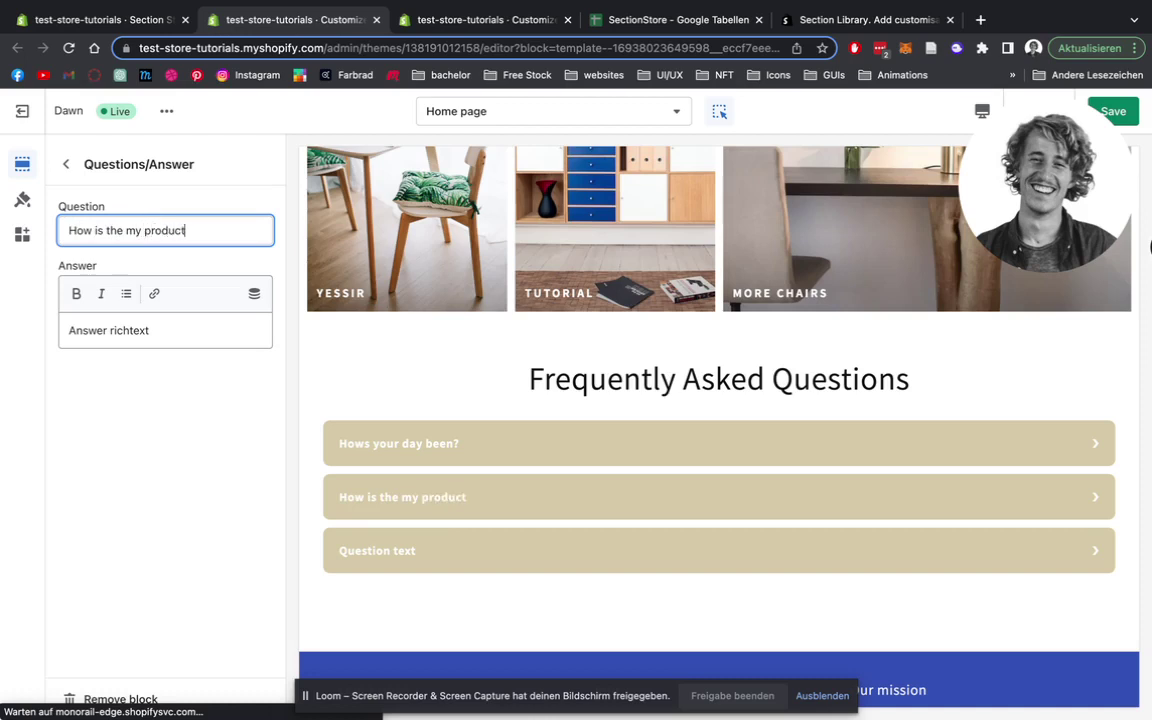
pyautogui.write('gonna be shipped?')
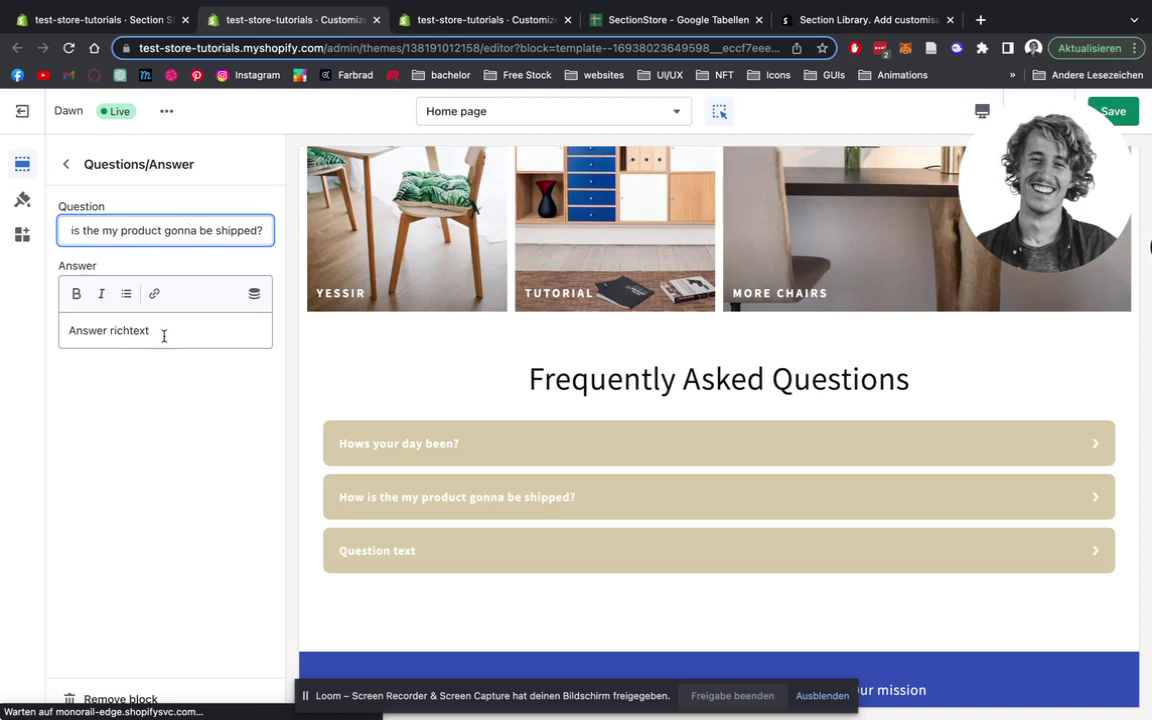
pyautogui.click(164, 330)
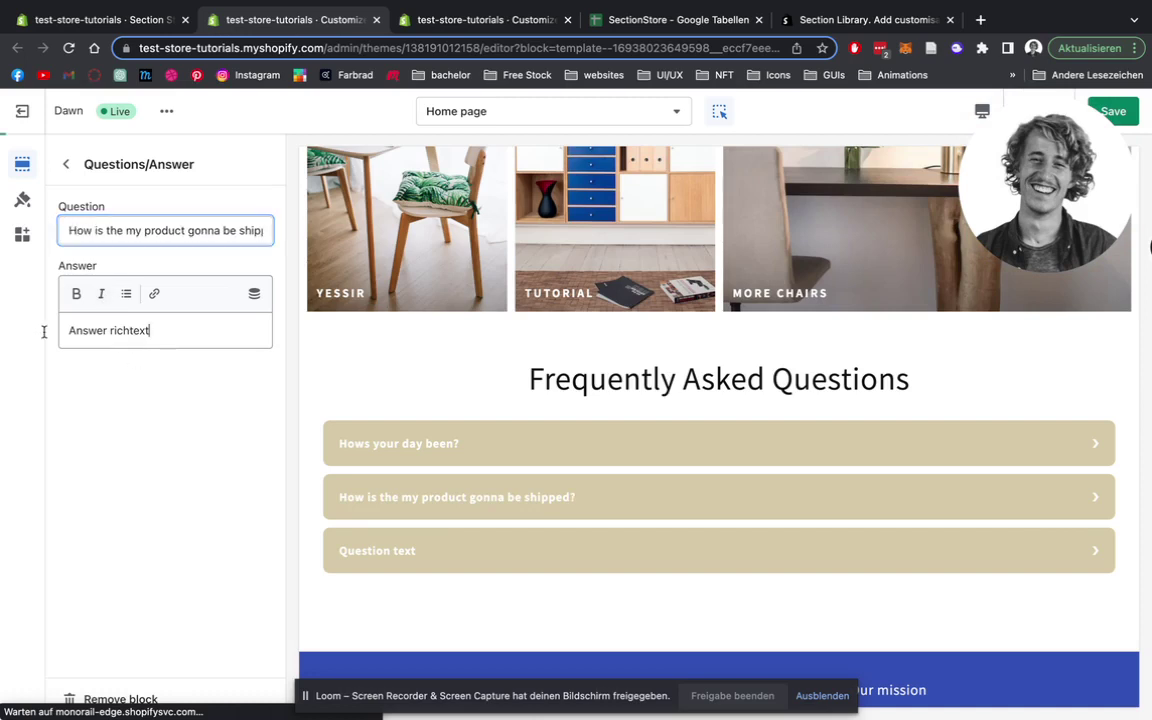
pyautogui.moveTo(164, 330); pyautogui.dragTo(18, 334)
pyautogui.write('With the boat')
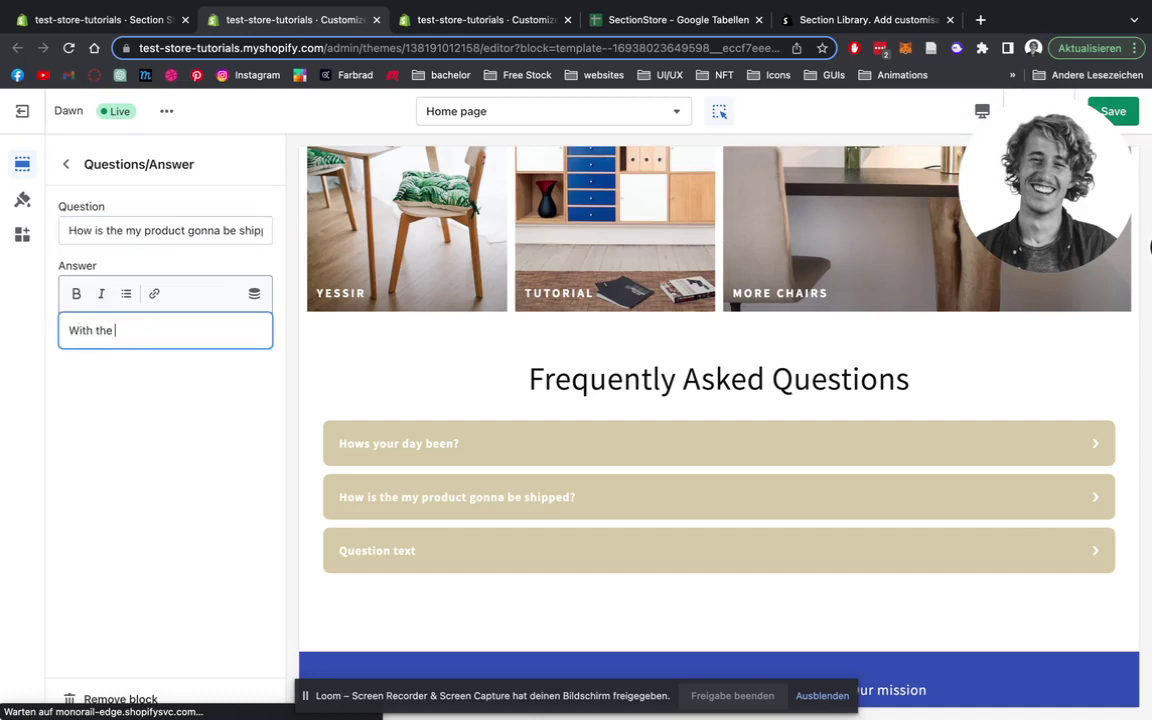
pyautogui.click(67, 168)
# Set the third entry to 'How much does shipping cost?' with answer '9,99€'
pyautogui.click(170, 577)
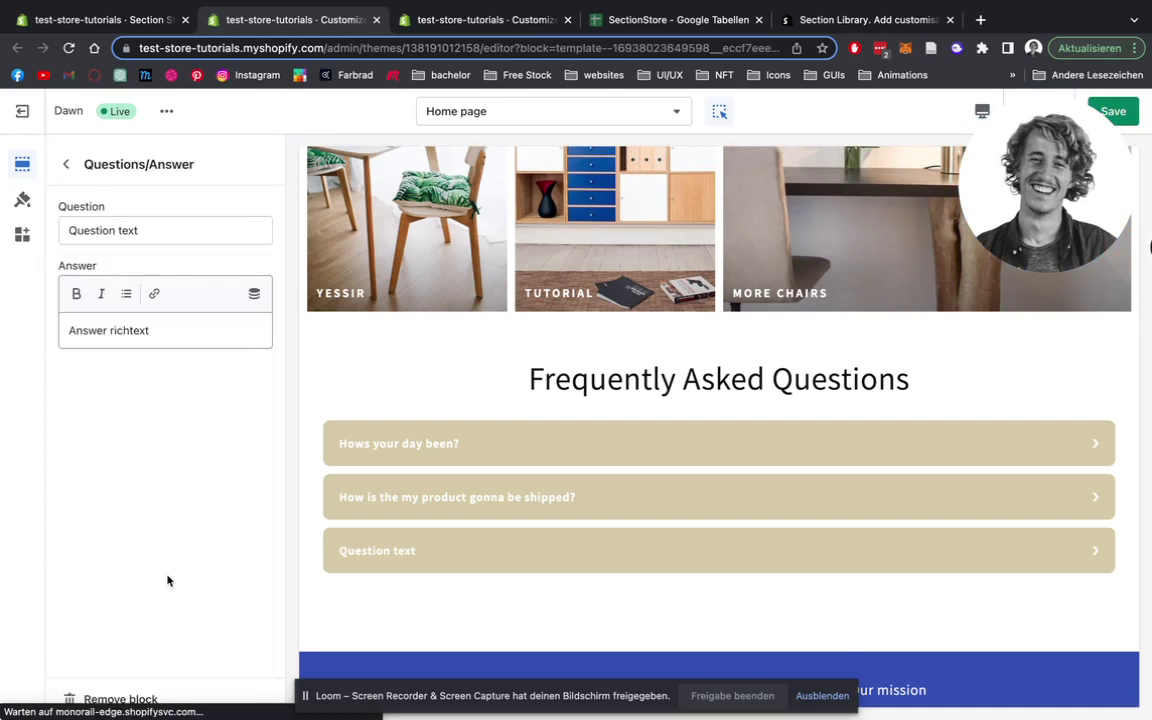
pyautogui.tripleClick(142, 236)
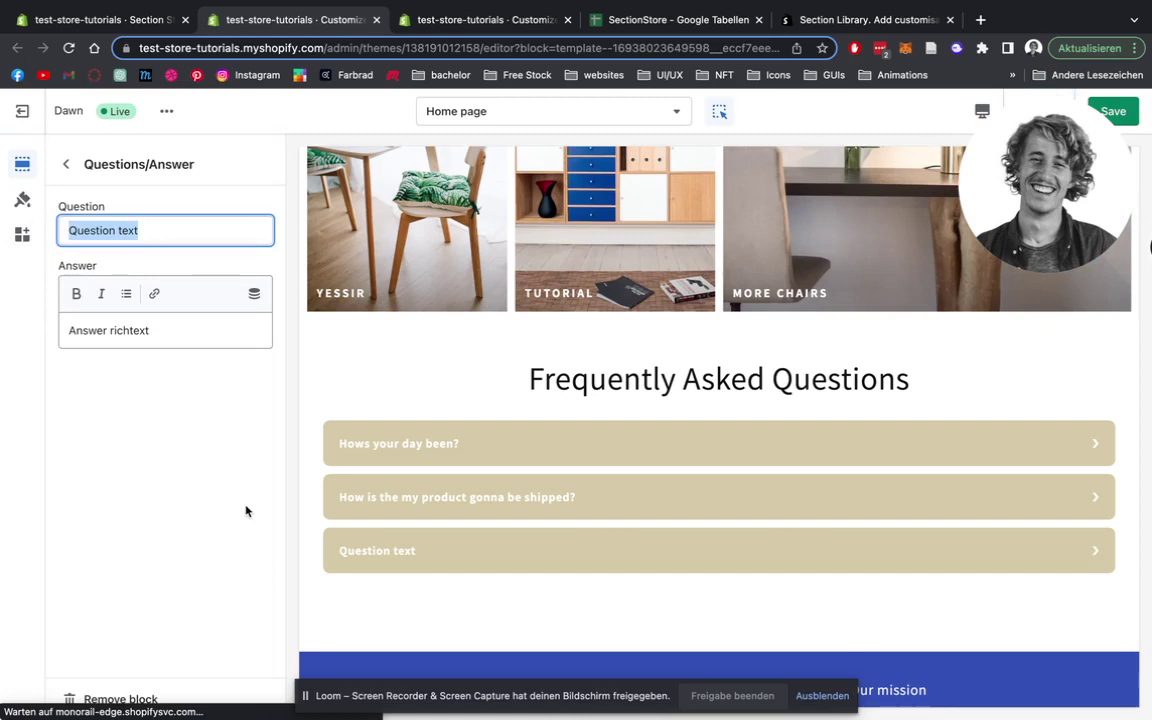
pyautogui.write('How much does sh')
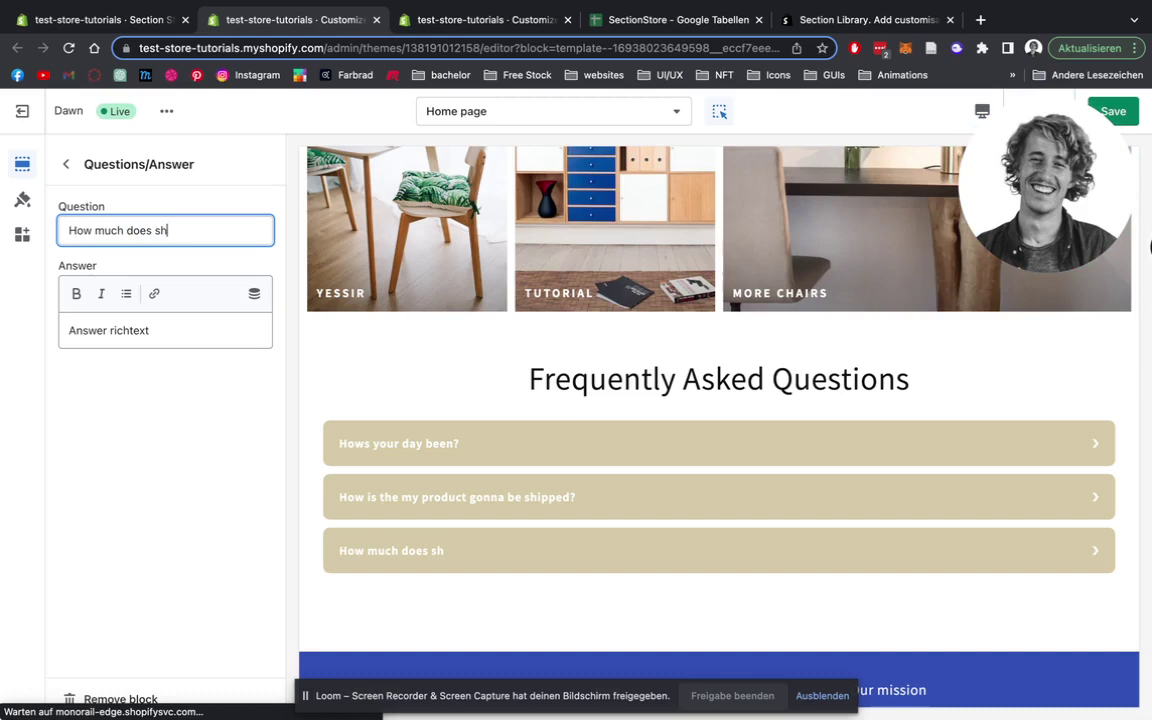
pyautogui.write('ipping cost')
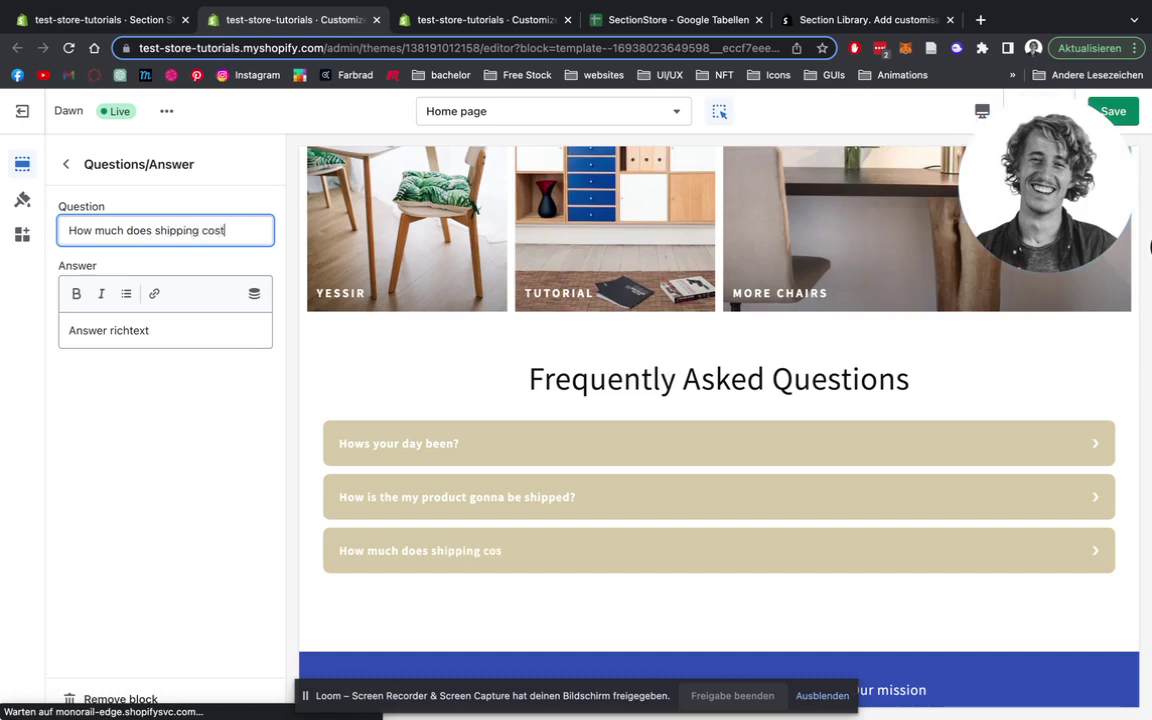
pyautogui.write('?')
pyautogui.moveTo(175, 321); pyautogui.dragTo(26, 327)
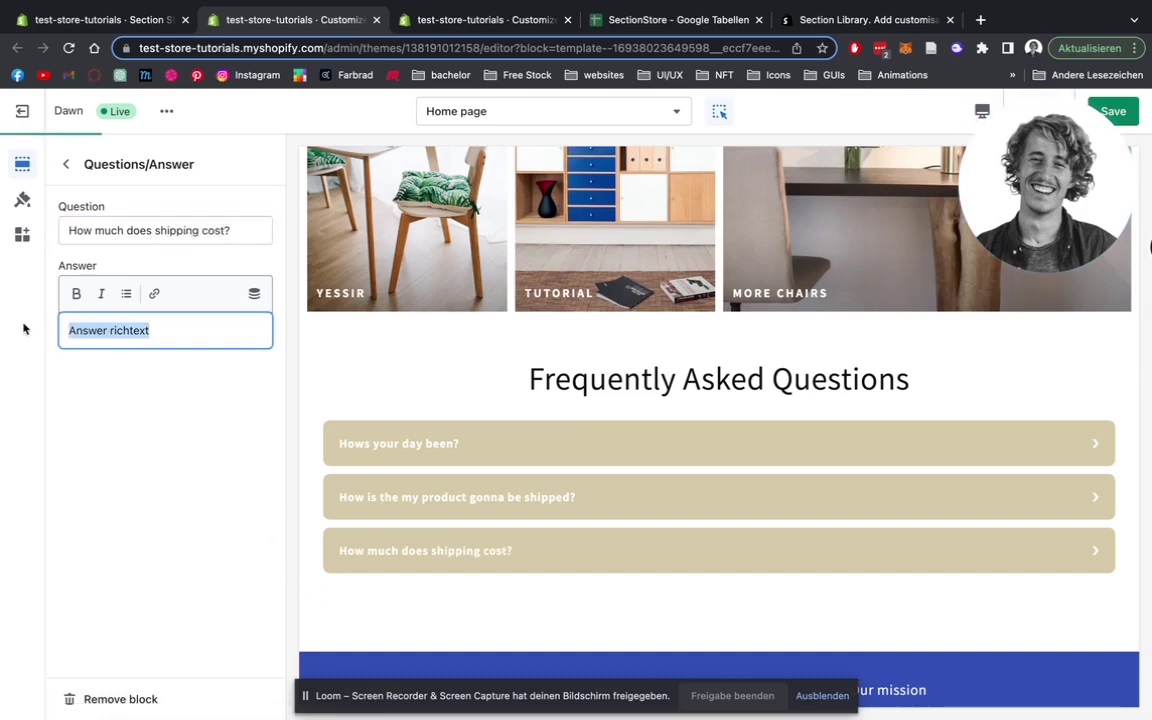
pyautogui.write('9')
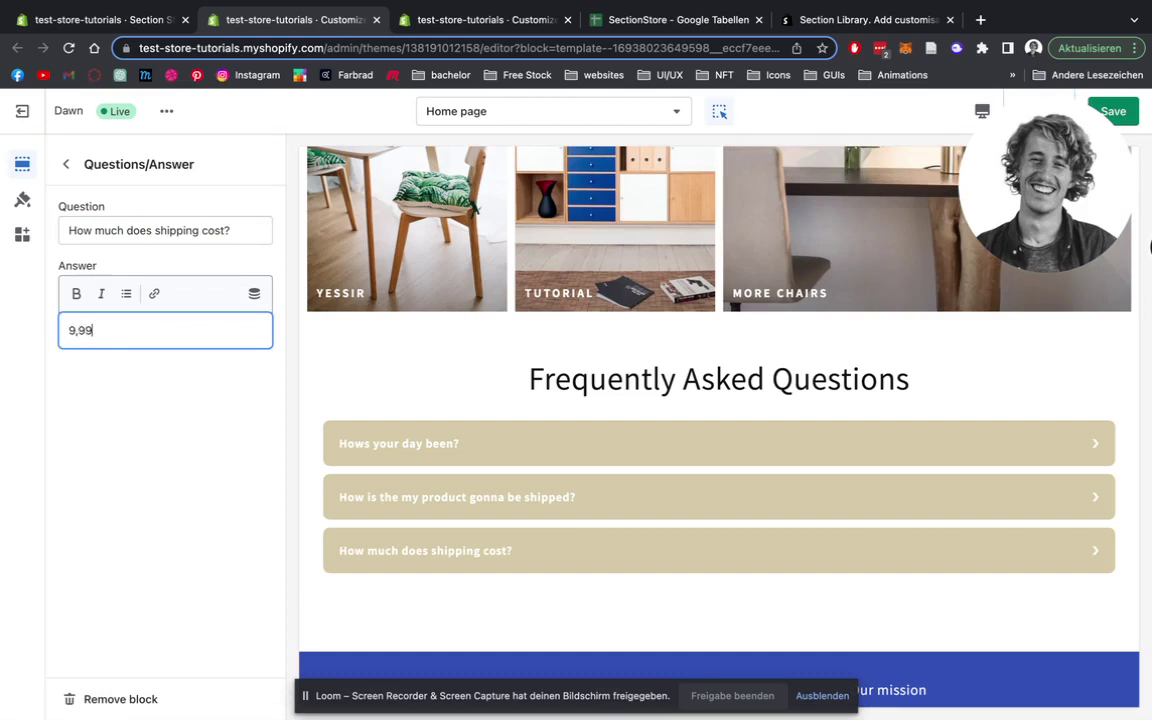
pyautogui.write(',99€')
pyautogui.click(69, 166)
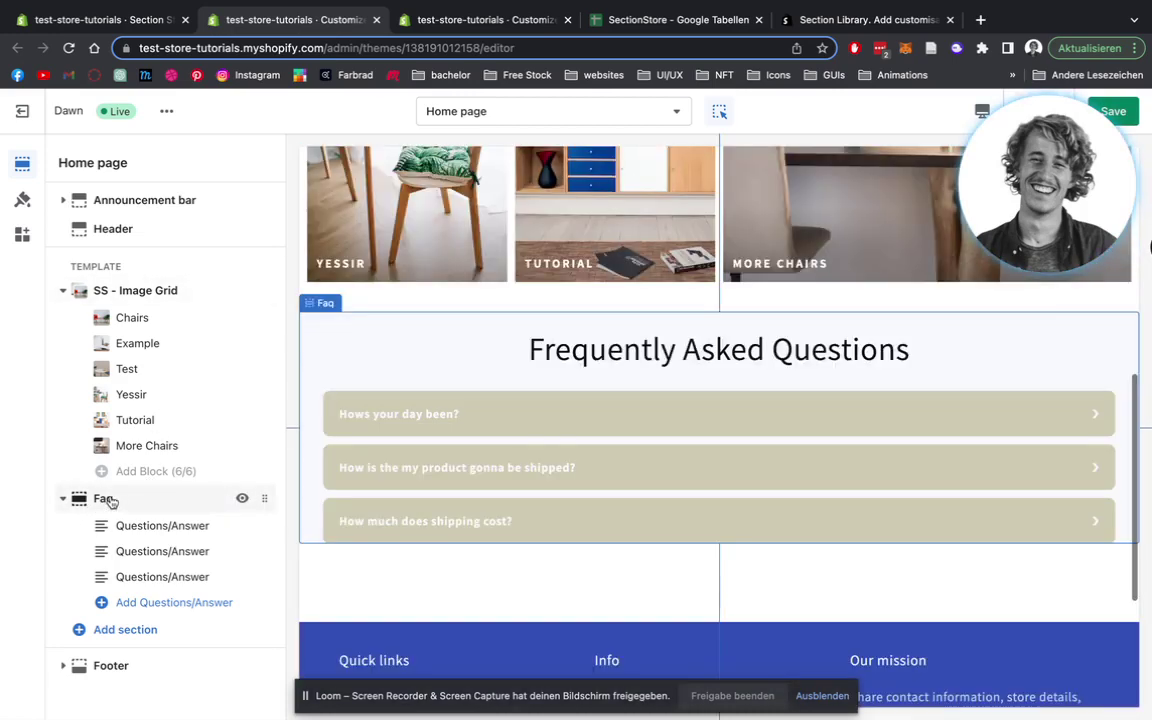
# Add 'FAQ (' before and ')' after the Faq heading text, making it 'FAQ (Frequently Asked Questions)'
pyautogui.click(105, 499)
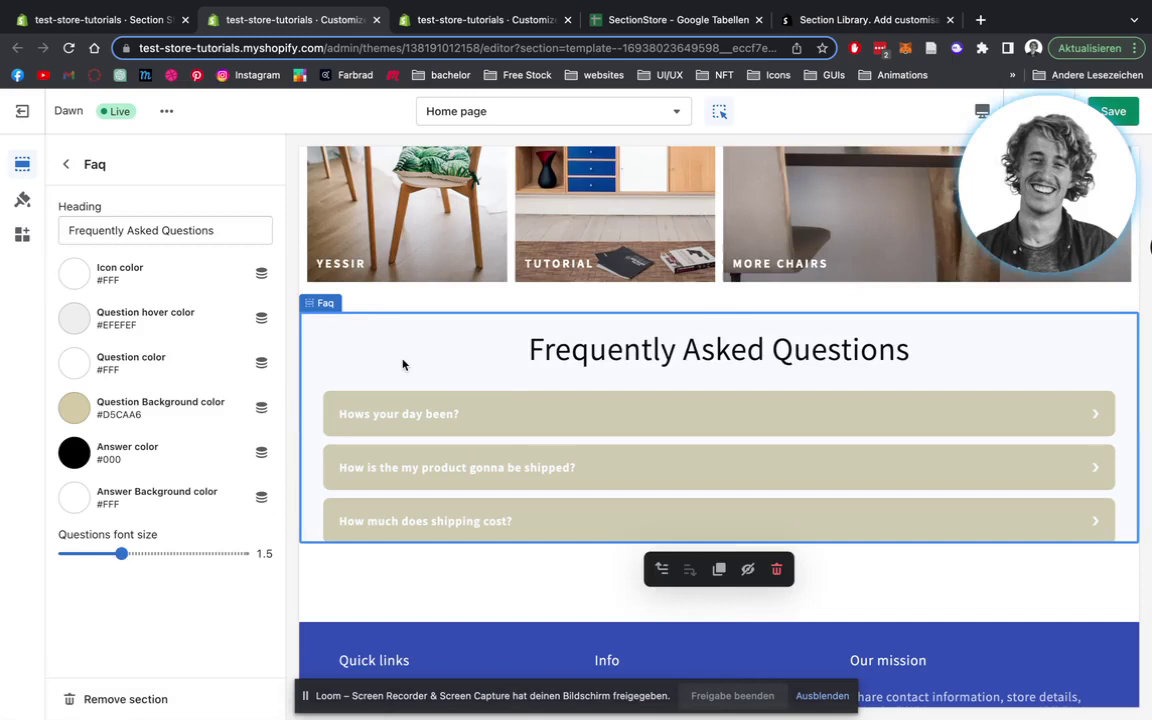
pyautogui.click(68, 230)
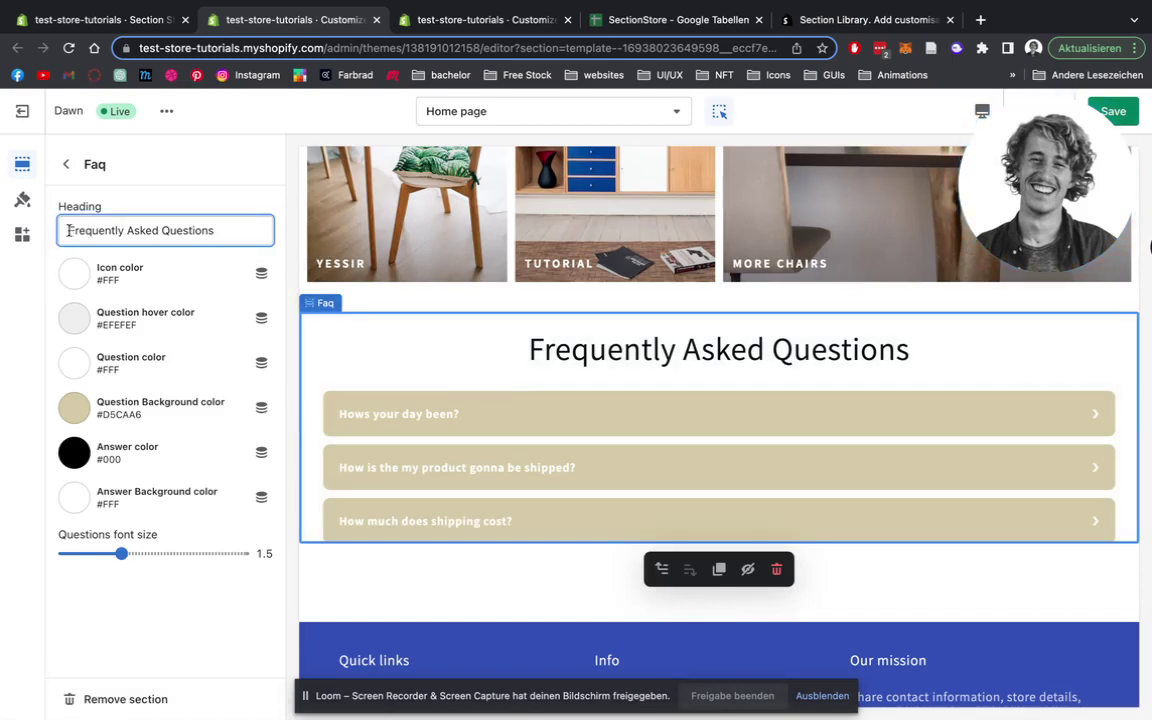
pyautogui.write('FAQ')
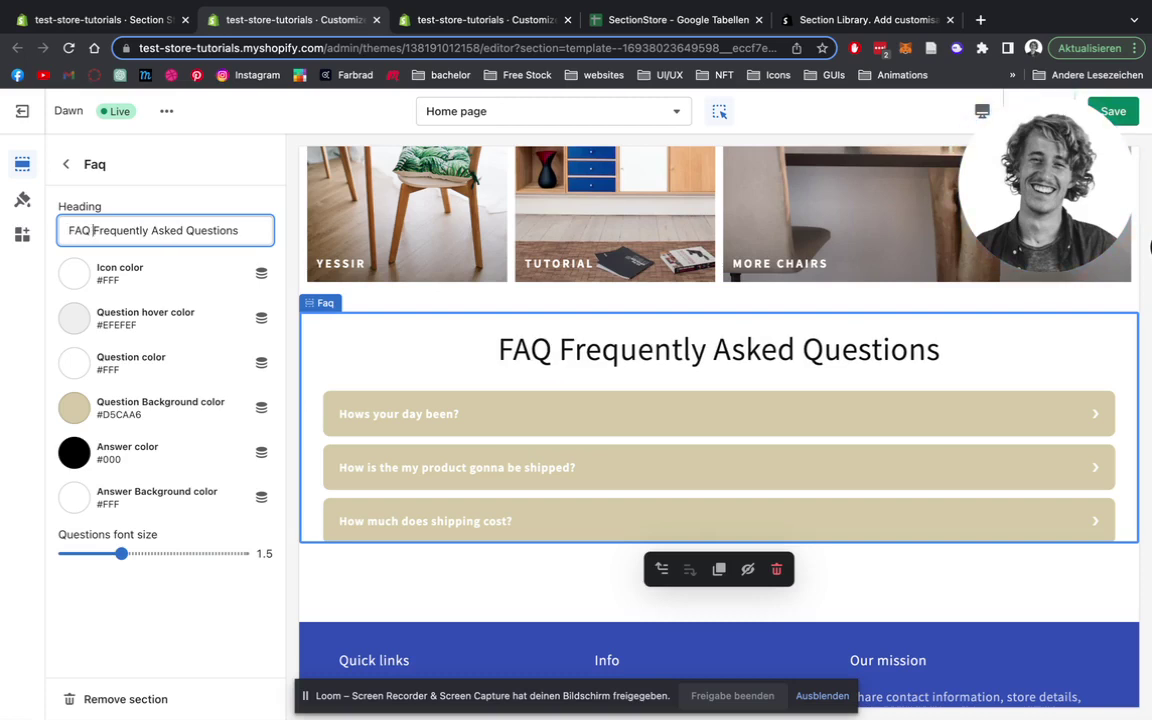
pyautogui.write(' )')
pyautogui.press('BackSpace')
pyautogui.write('(')
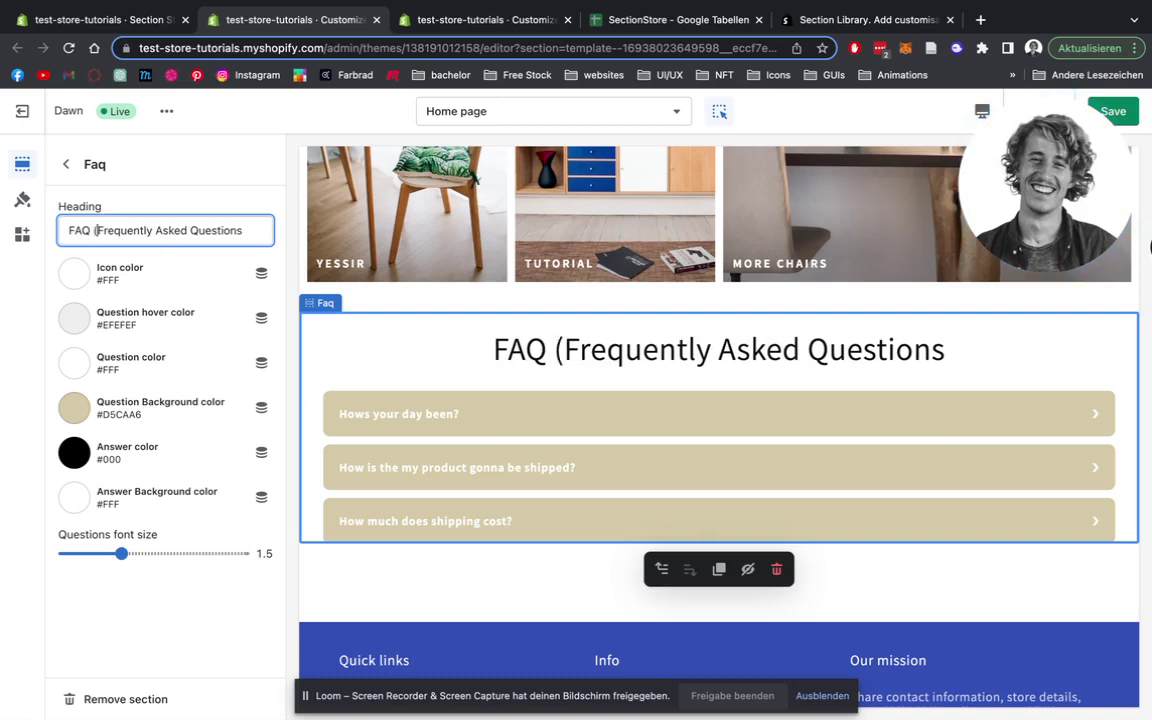
pyautogui.click(247, 231)
pyautogui.write(')')
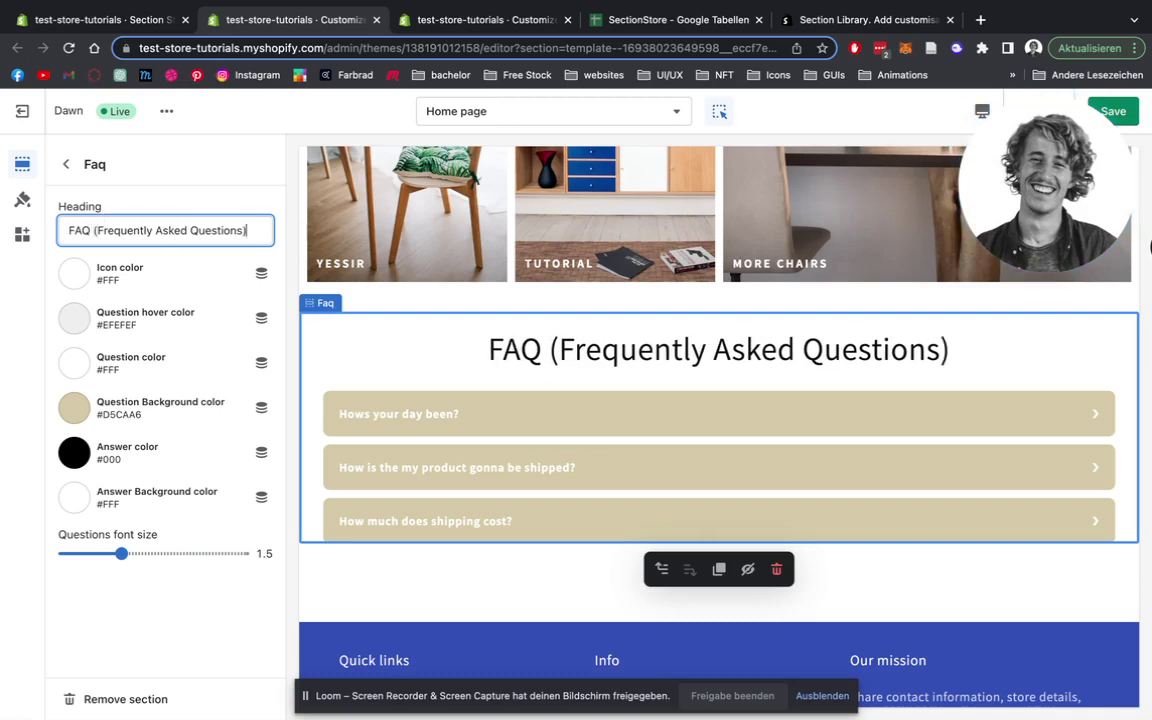
# Make the FAQ arrow icons red (#FF1B1B) and the question hover colour light blue
pyautogui.click(83, 276)
pyautogui.click(170, 308)
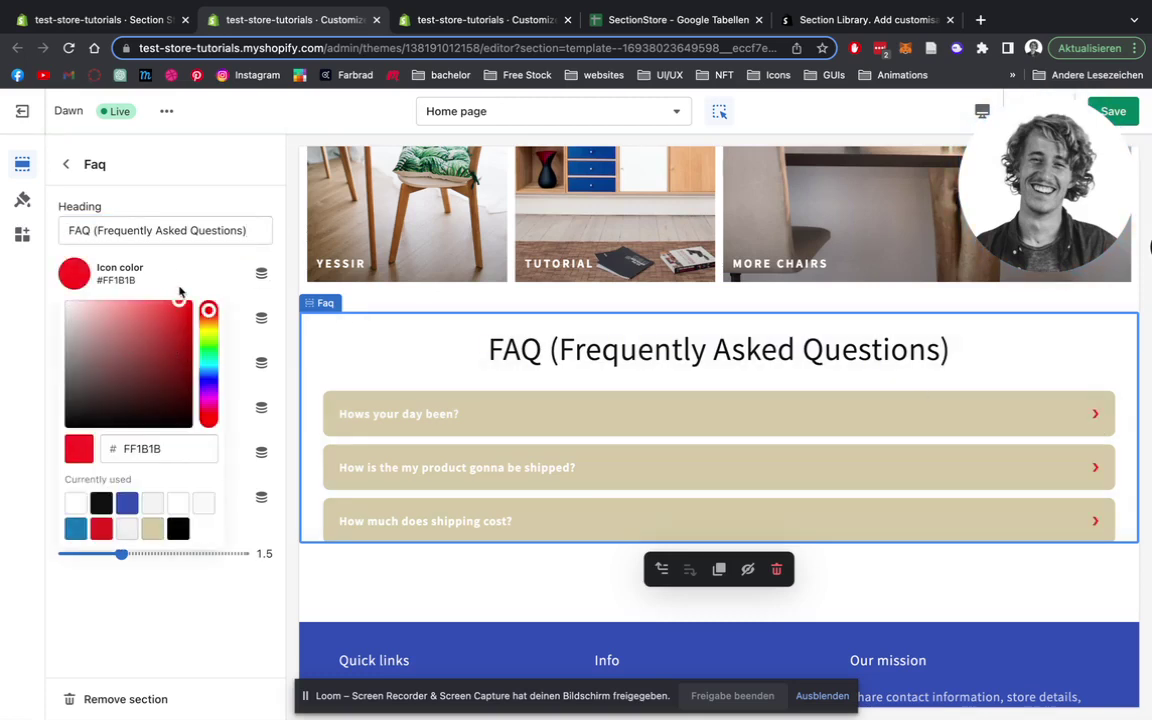
pyautogui.click(310, 323)
pyautogui.click(76, 322)
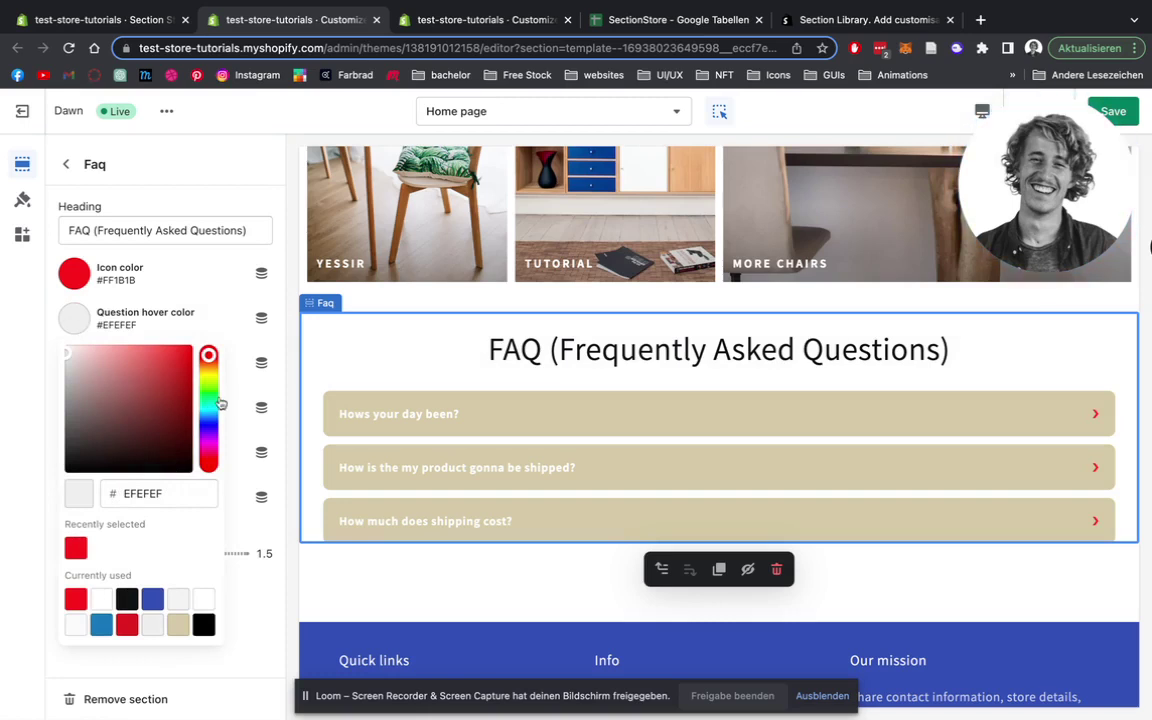
pyautogui.moveTo(208, 357); pyautogui.dragTo(206, 427)
pyautogui.click(136, 348)
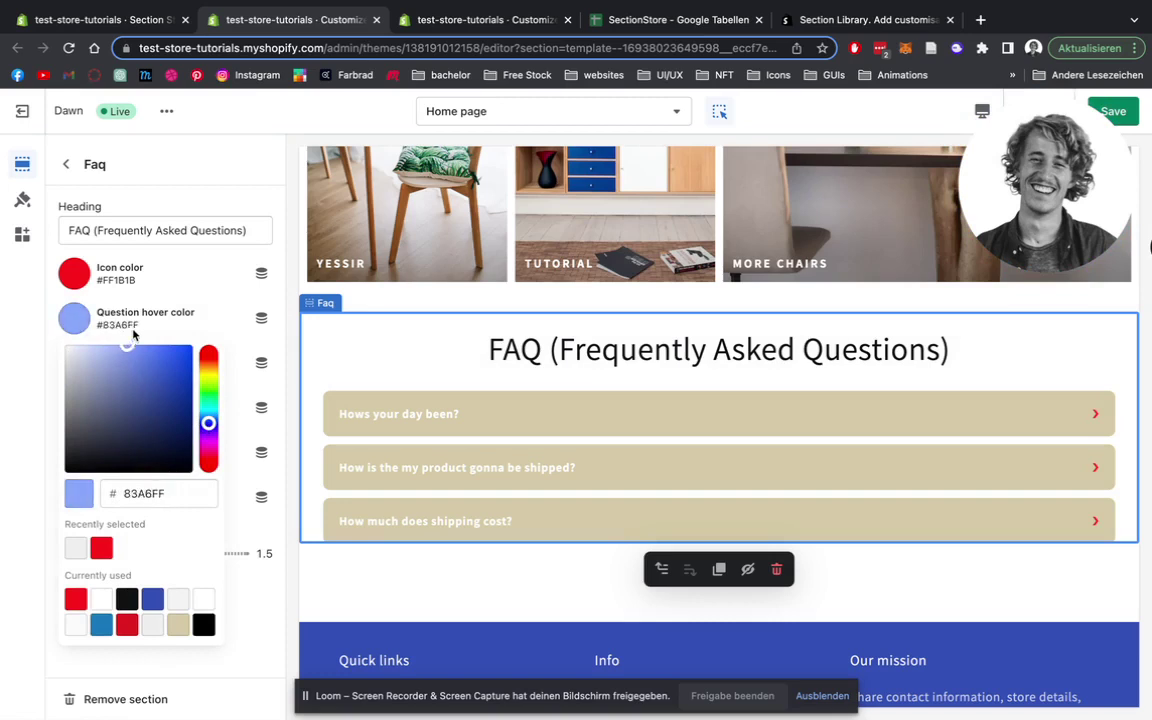
pyautogui.click(137, 327)
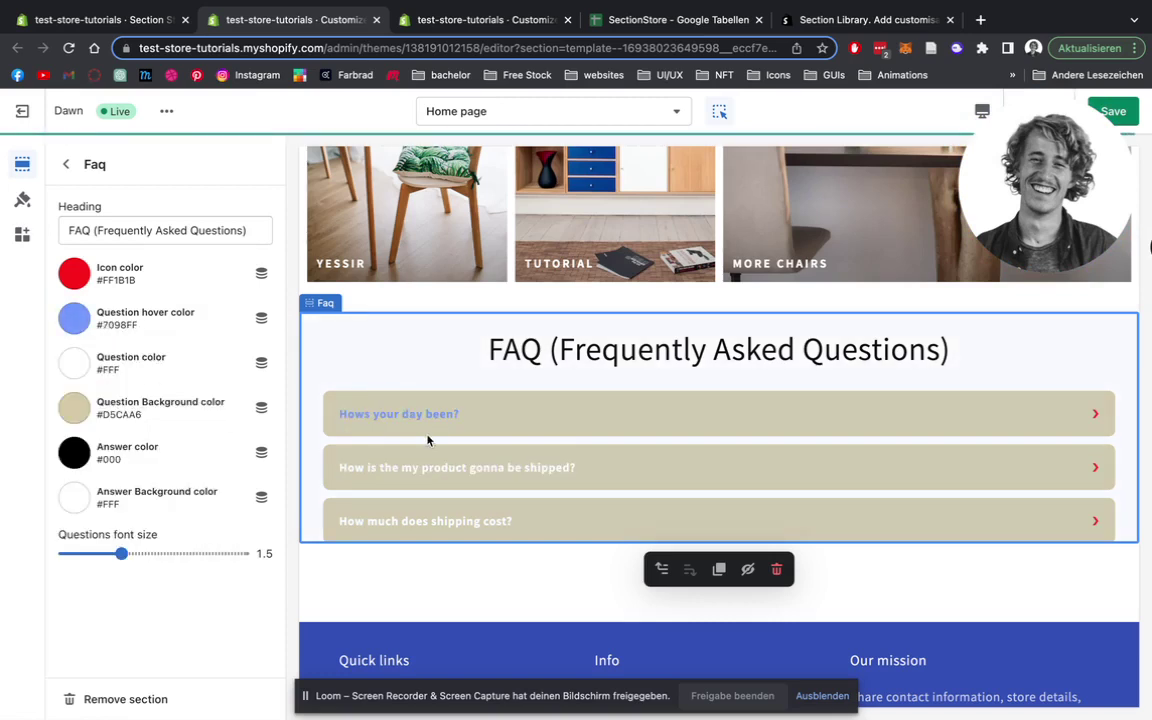
# Set question text colour to 0E0E0E and question backgrounds to teal A6D5D3
pyautogui.click(73, 366)
pyautogui.click(108, 392)
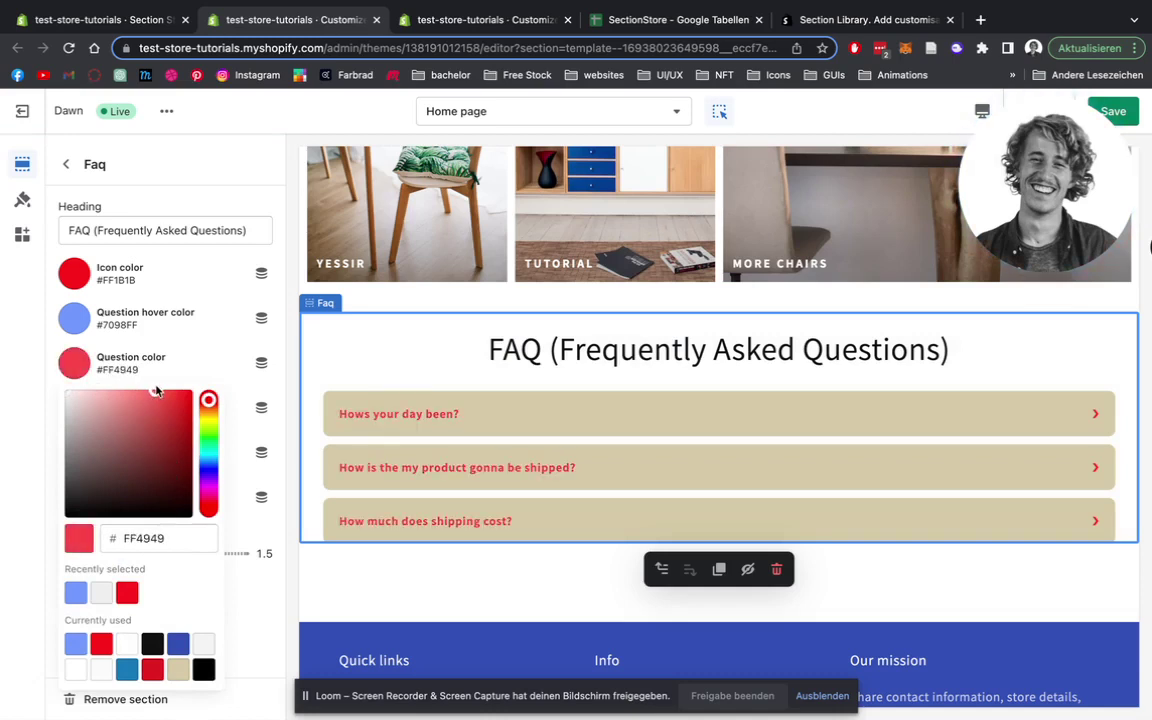
pyautogui.click(114, 416)
pyautogui.click(89, 430)
pyautogui.moveTo(108, 456)
pyautogui.mouseDown()
pyautogui.moveTo(57, 391)
pyautogui.moveTo(72, 417)
pyautogui.moveTo(67, 510)
pyautogui.mouseUp()
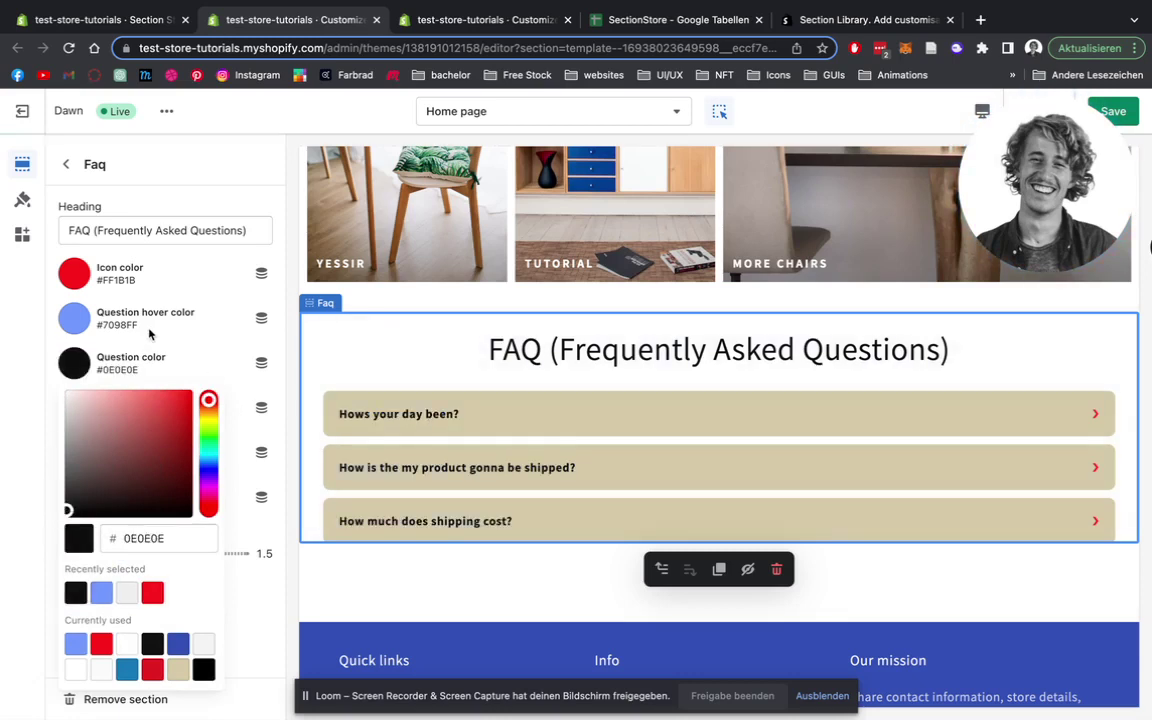
pyautogui.click(287, 362)
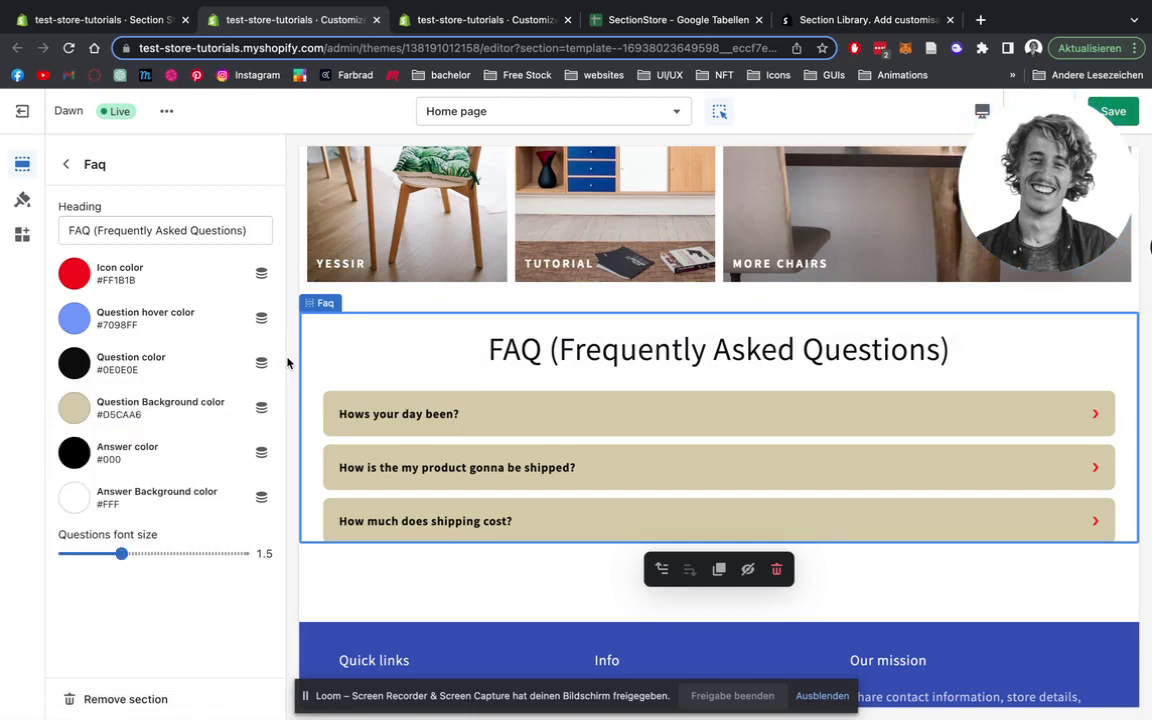
pyautogui.click(80, 408)
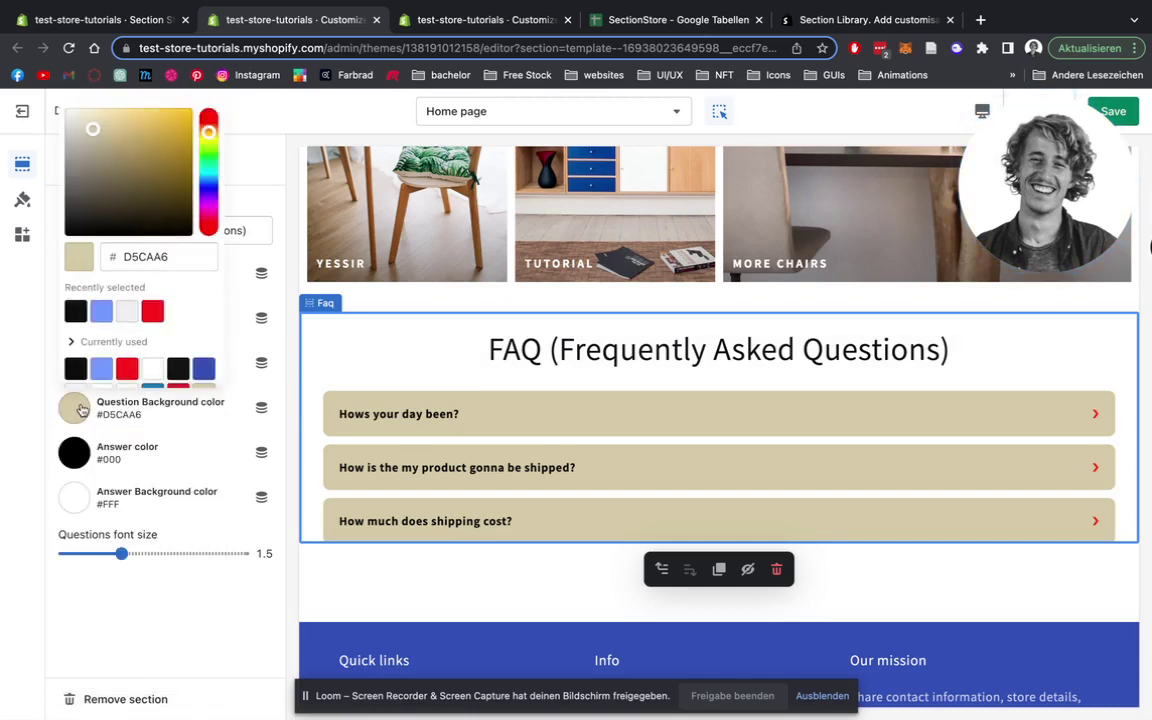
pyautogui.scroll(-1, 162, 320)
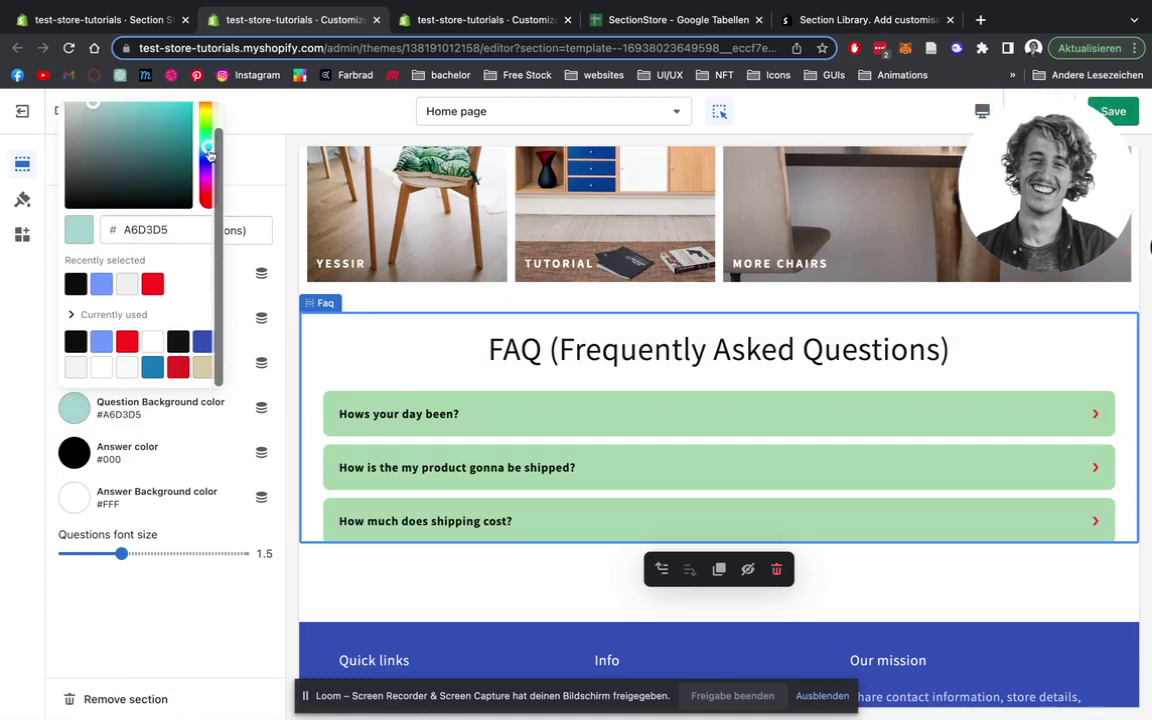
pyautogui.moveTo(209, 152); pyautogui.dragTo(209, 147)
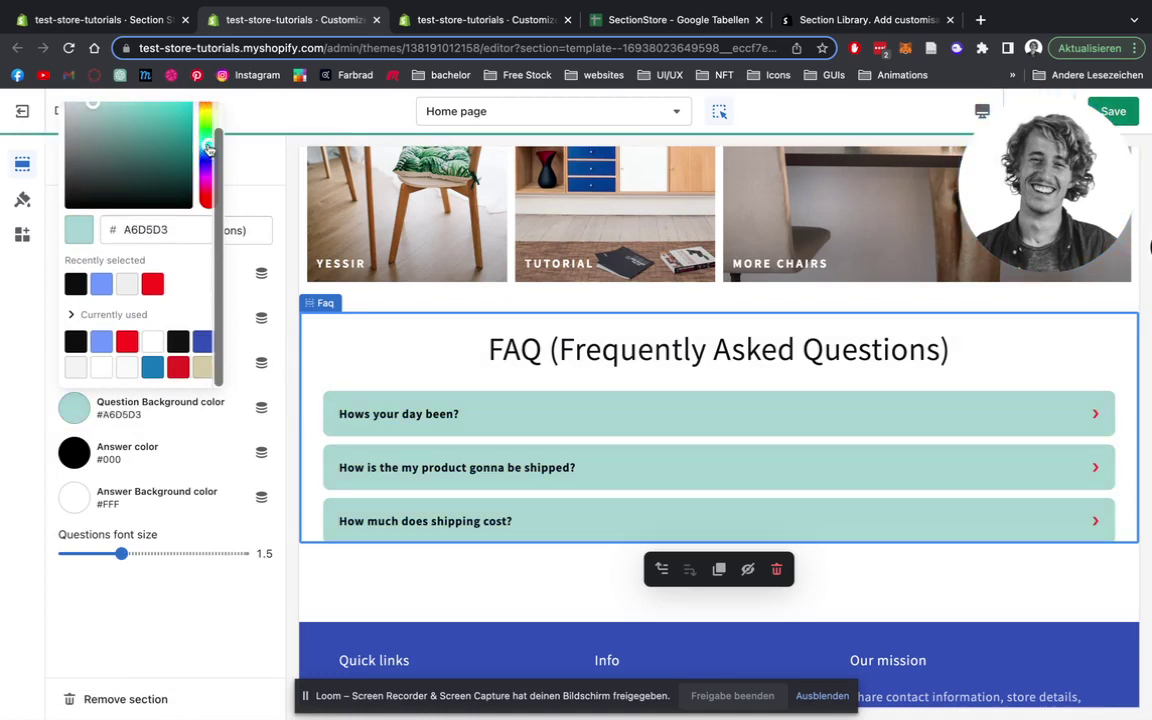
# Give answers blue 7098FF text on a red E22120 background
pyautogui.click(76, 458)
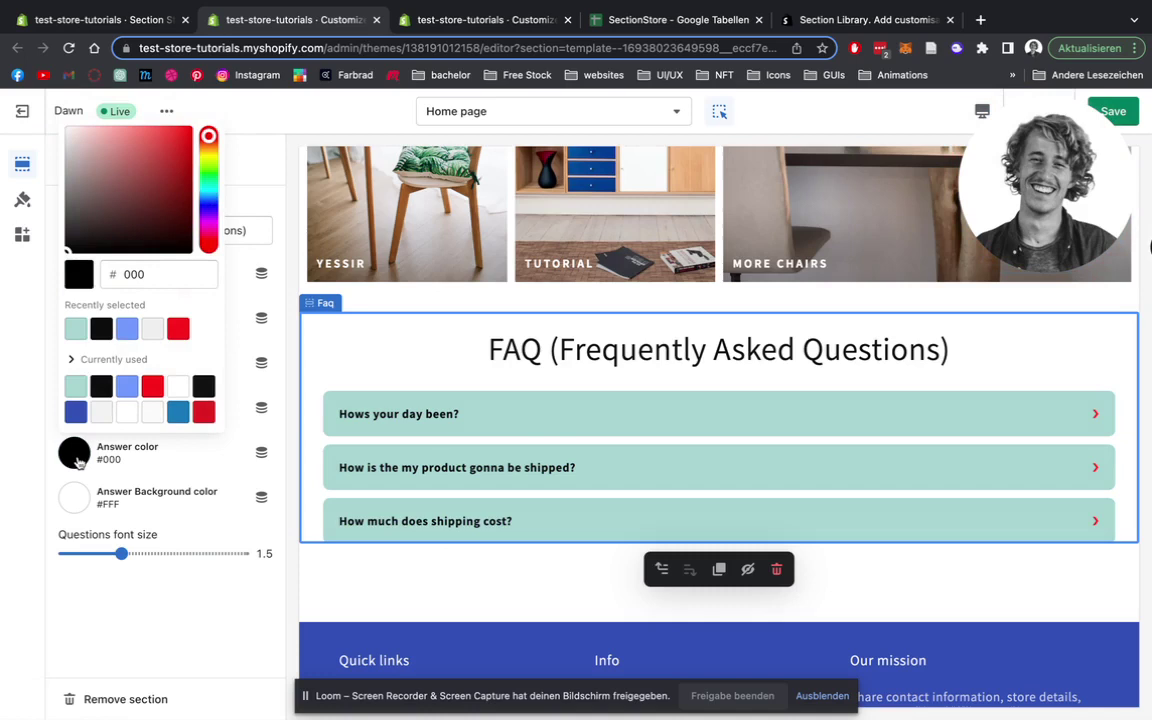
pyautogui.click(126, 328)
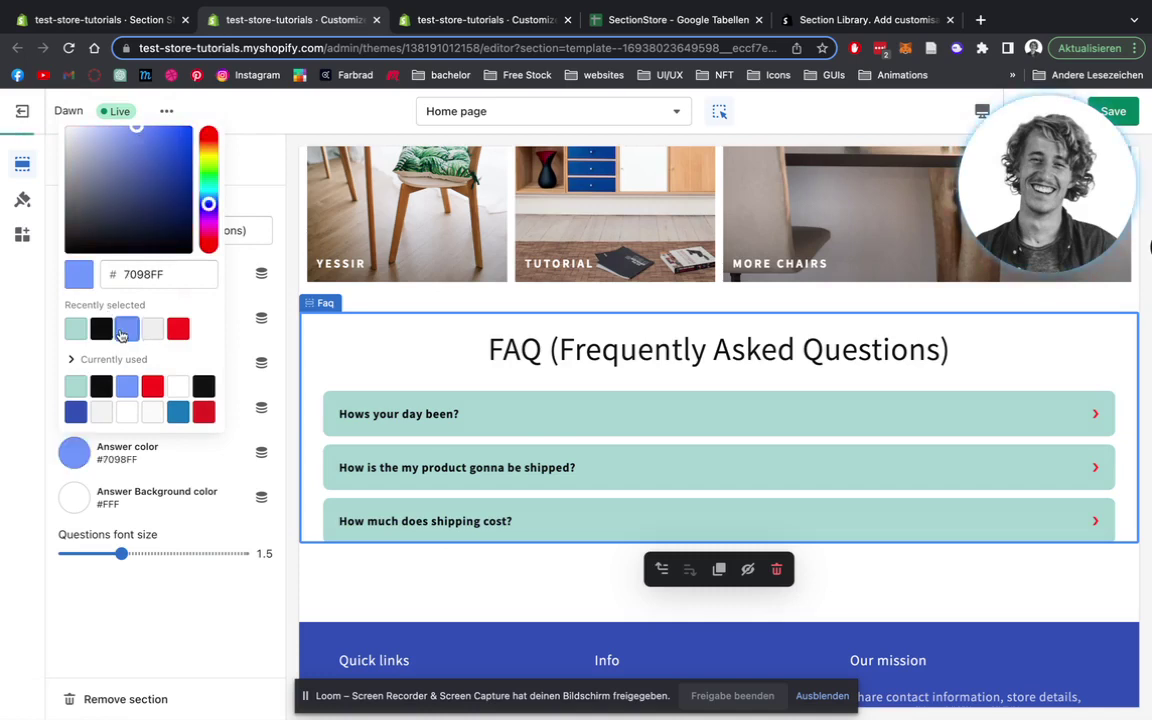
pyautogui.click(78, 509)
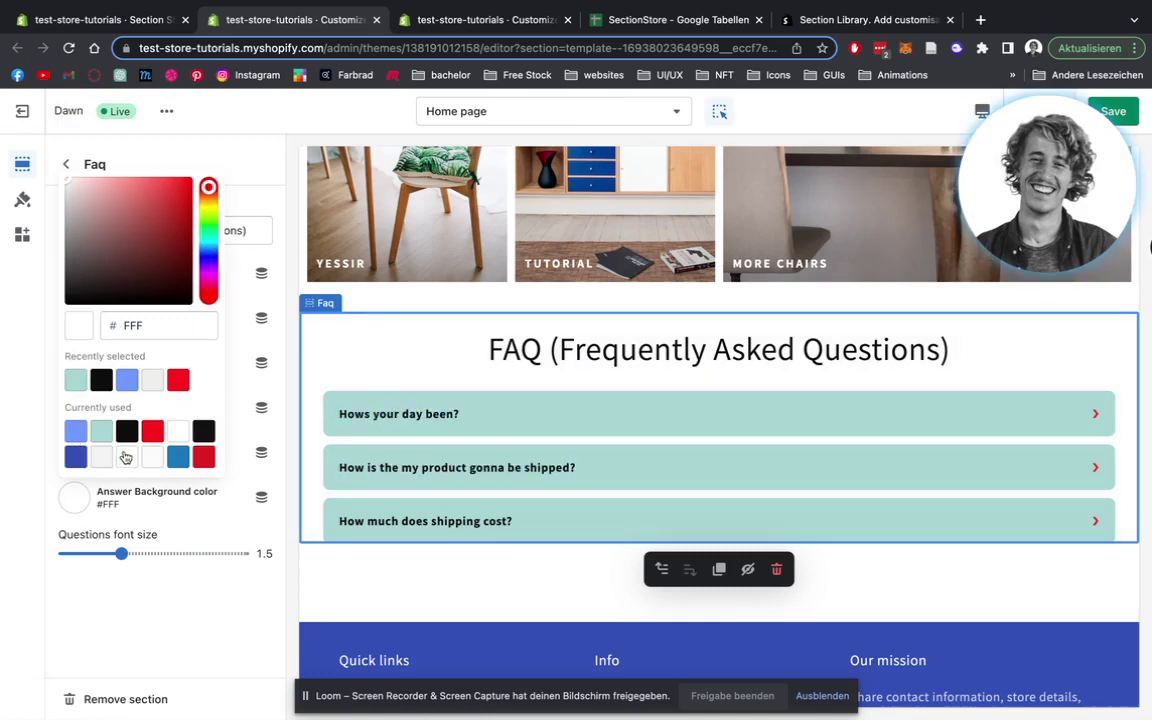
pyautogui.click(204, 457)
pyautogui.click(198, 586)
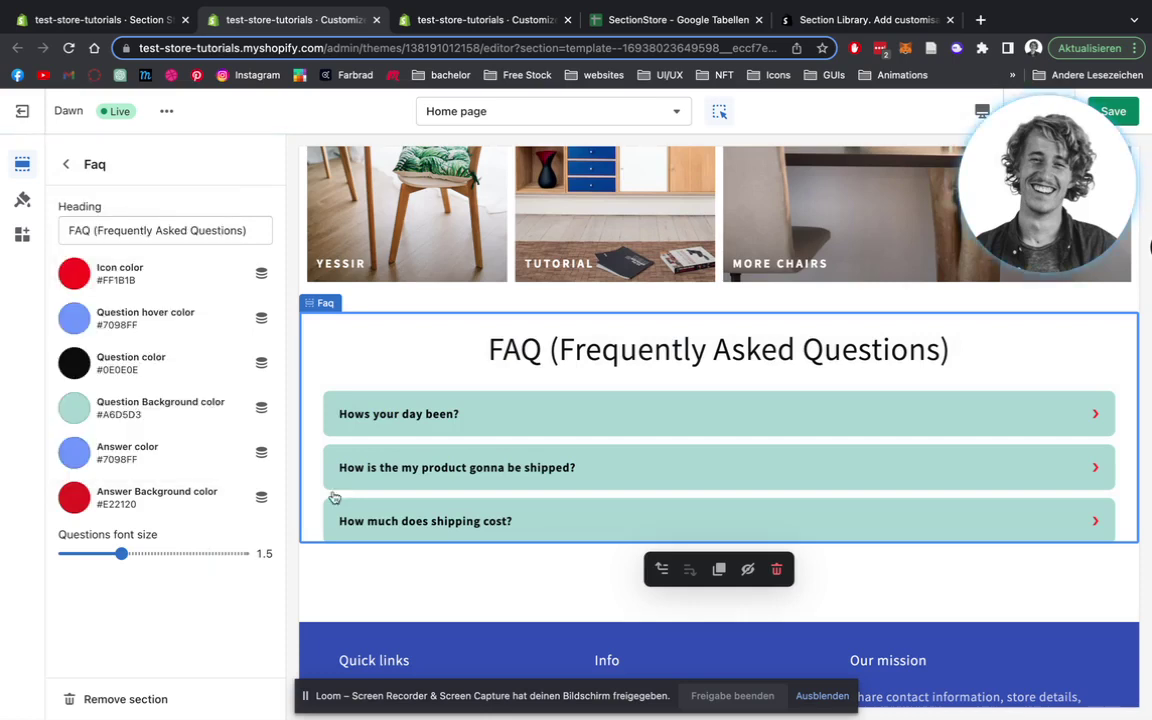
# Expand and collapse each of the three questions to preview the new colours
pyautogui.click(1094, 415)
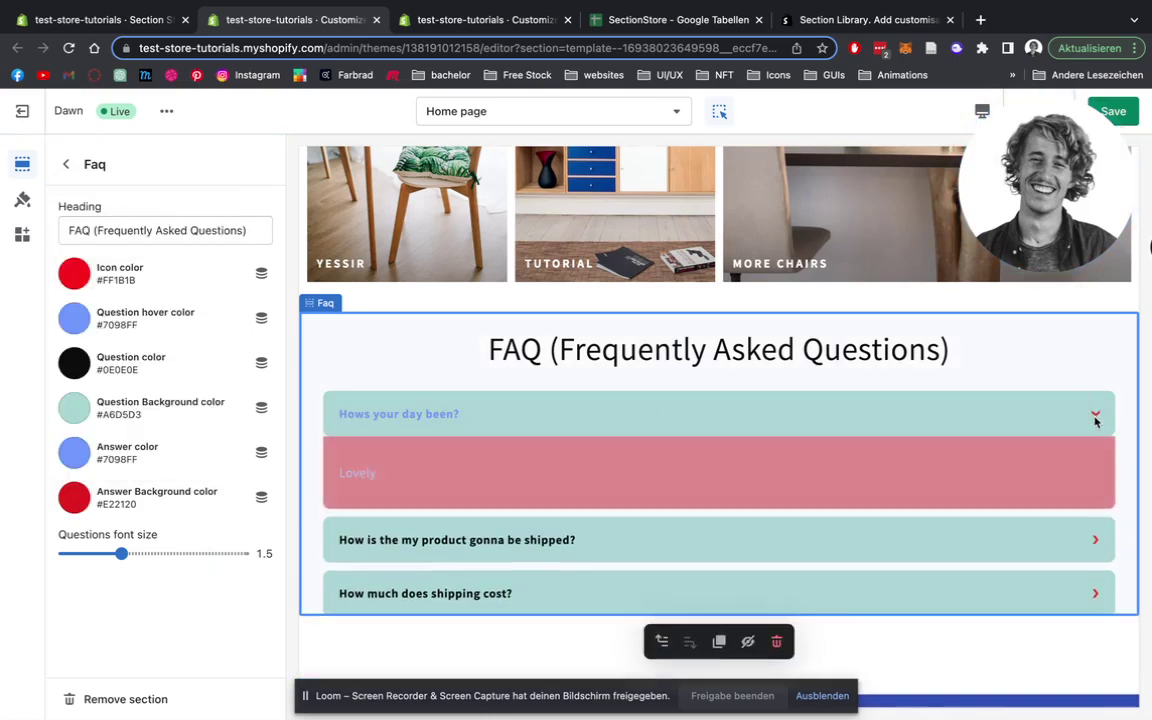
pyautogui.click(1095, 421)
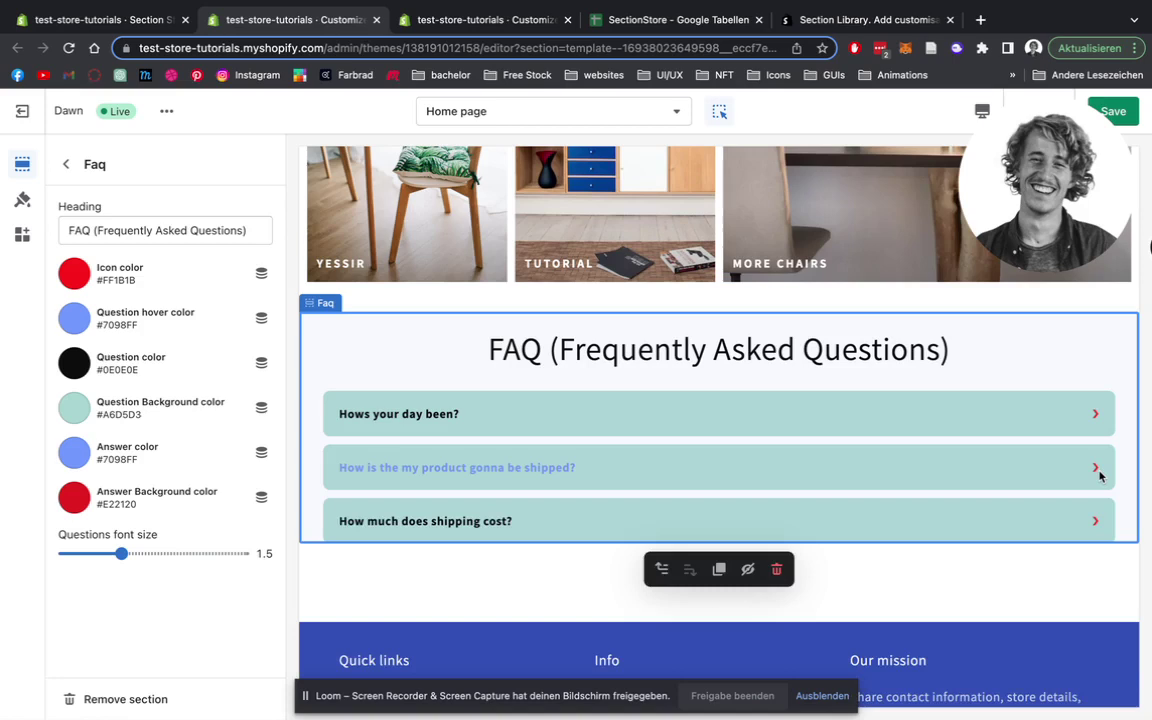
pyautogui.click(1096, 467)
pyautogui.click(1096, 467)
pyautogui.click(1097, 519)
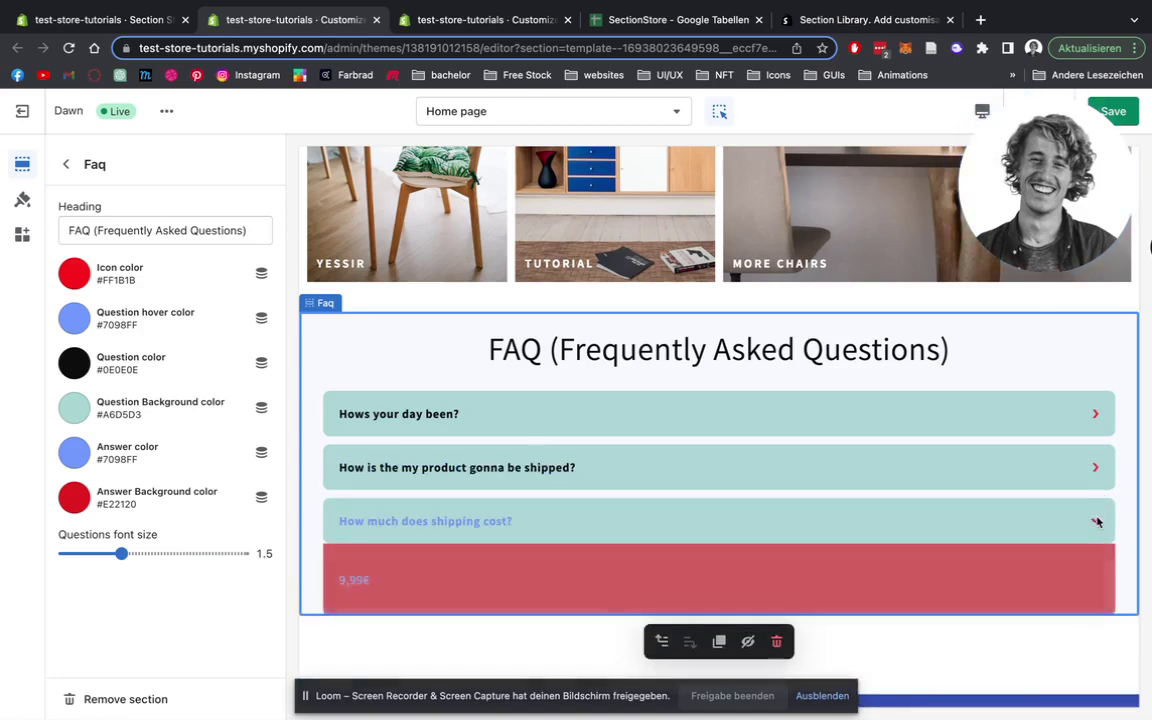
pyautogui.click(1097, 519)
pyautogui.click(1095, 416)
pyautogui.click(1095, 416)
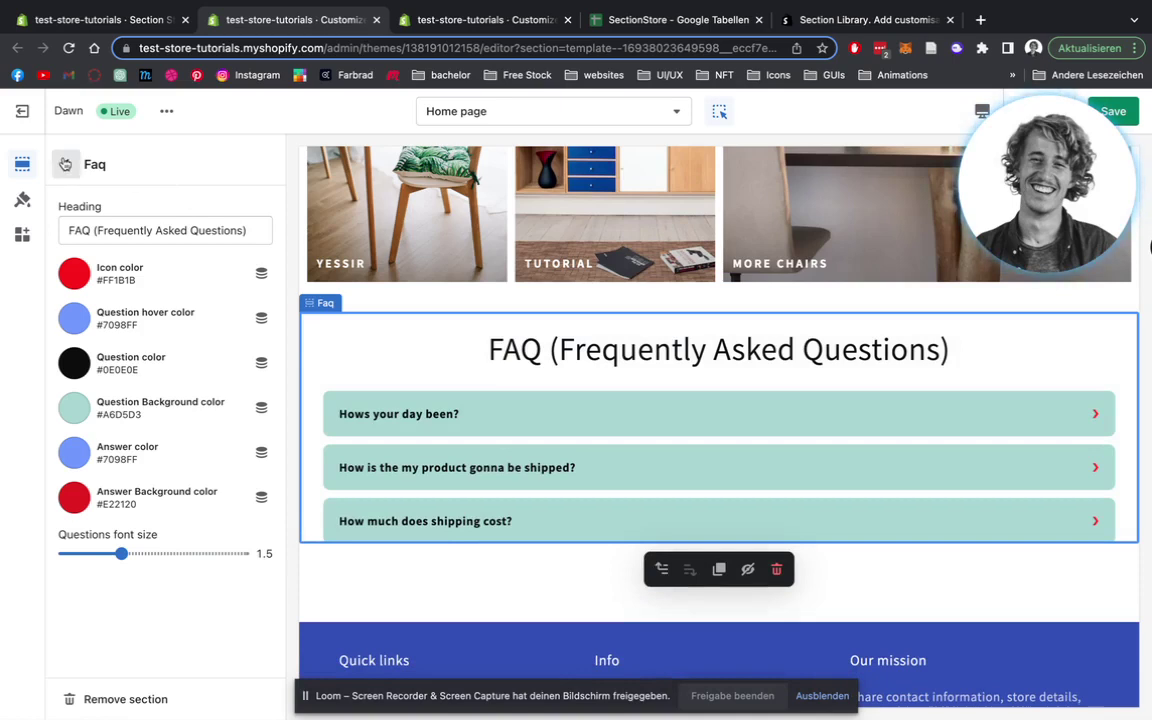
# Preview the Products > Default product template in the theme editor
pyautogui.click(66, 164)
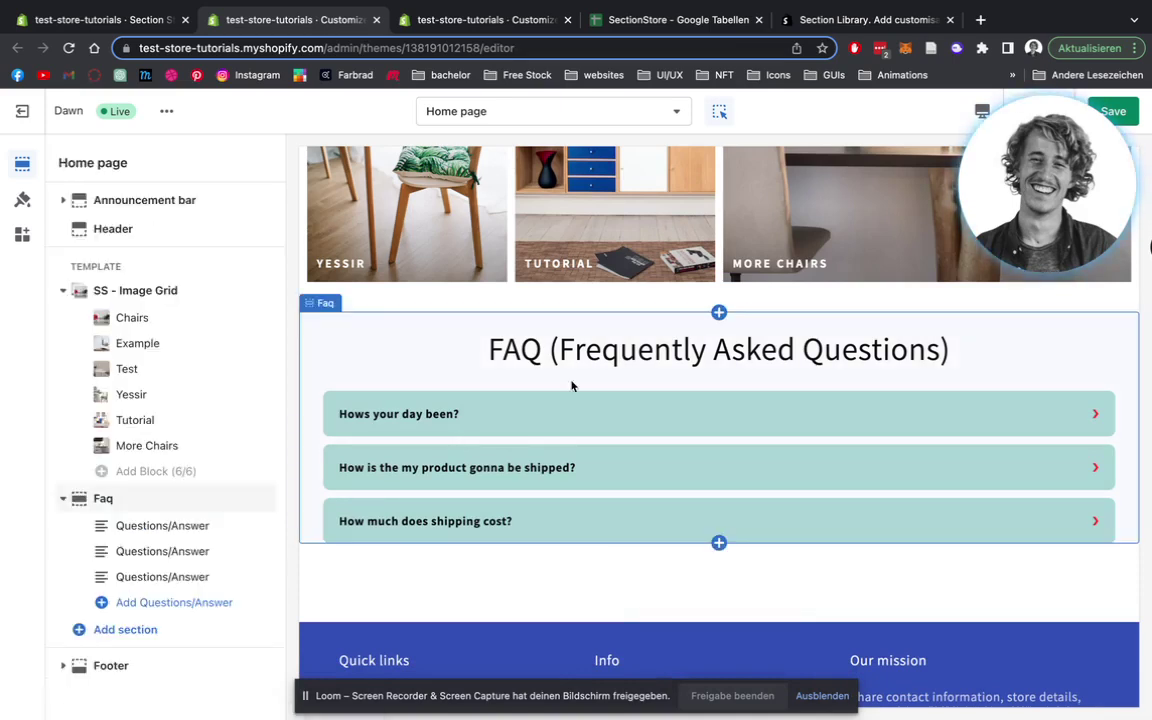
pyautogui.click(475, 112)
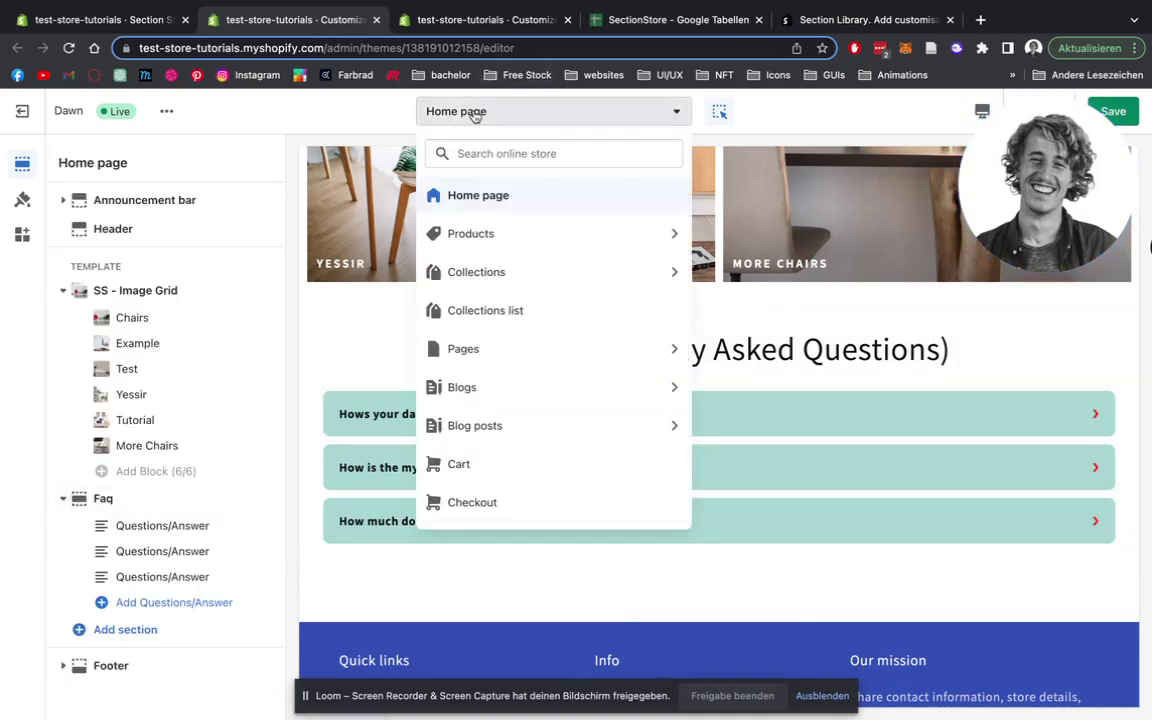
pyautogui.click(490, 240)
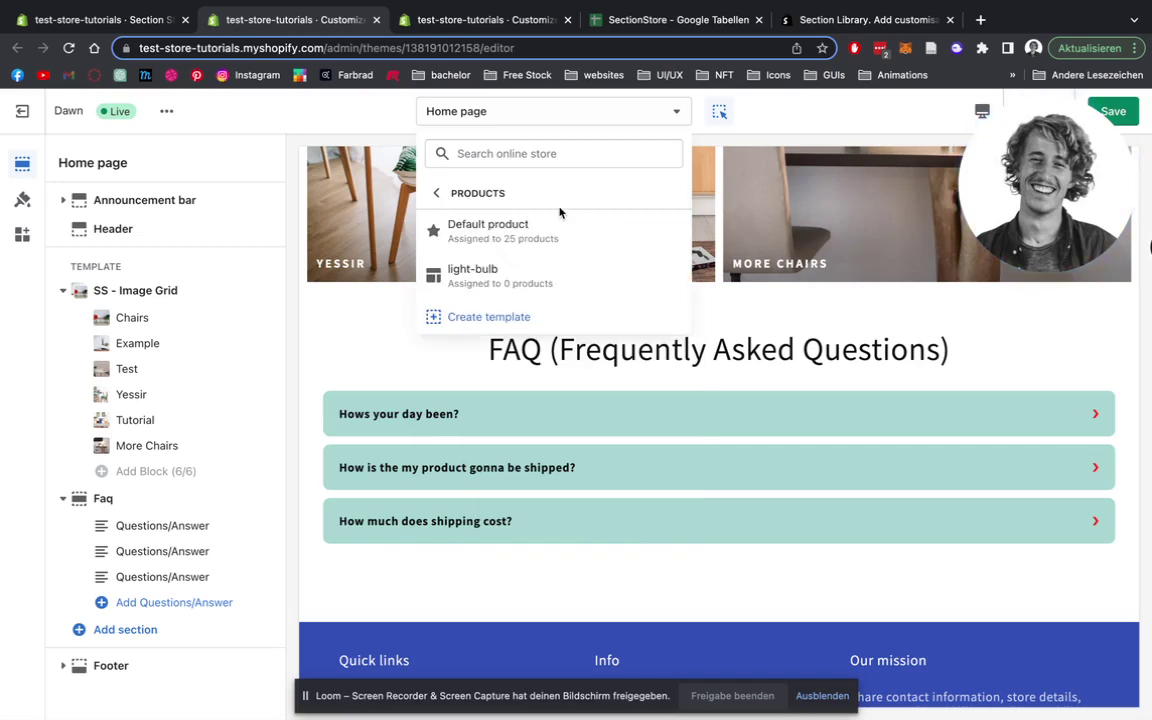
pyautogui.click(490, 232)
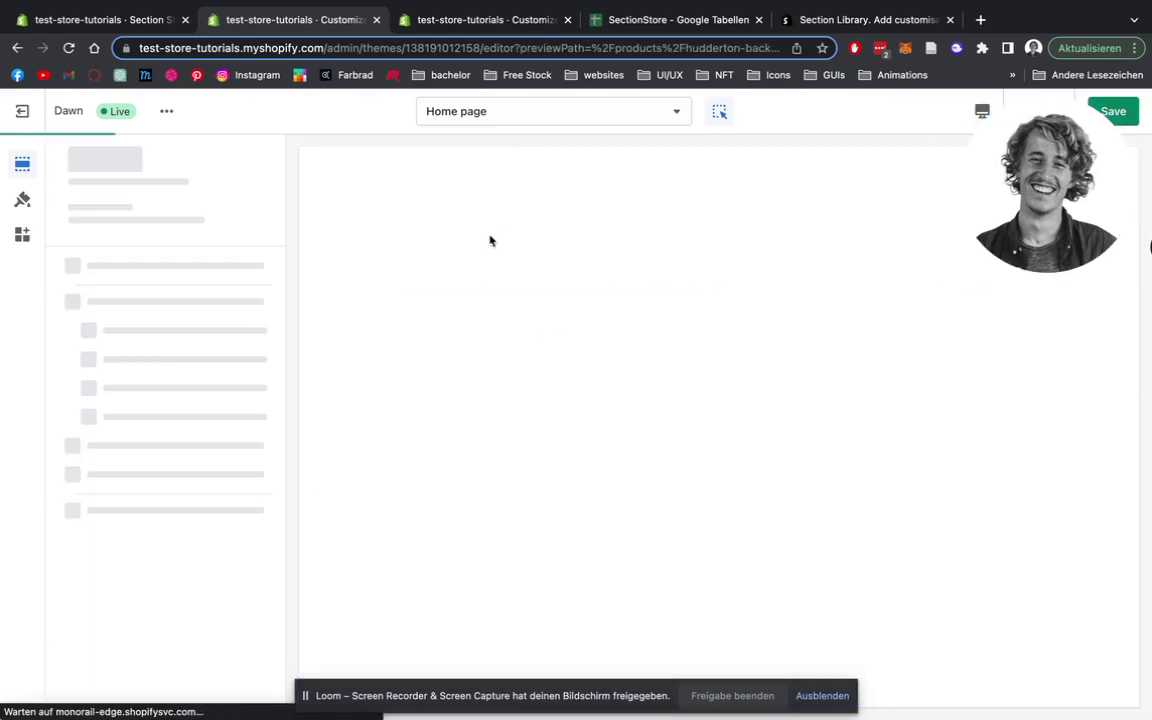
# Scroll to the product page's two-question FAQ section, then switch back to the Home page
pyautogui.scroll(-6, 491, 241)
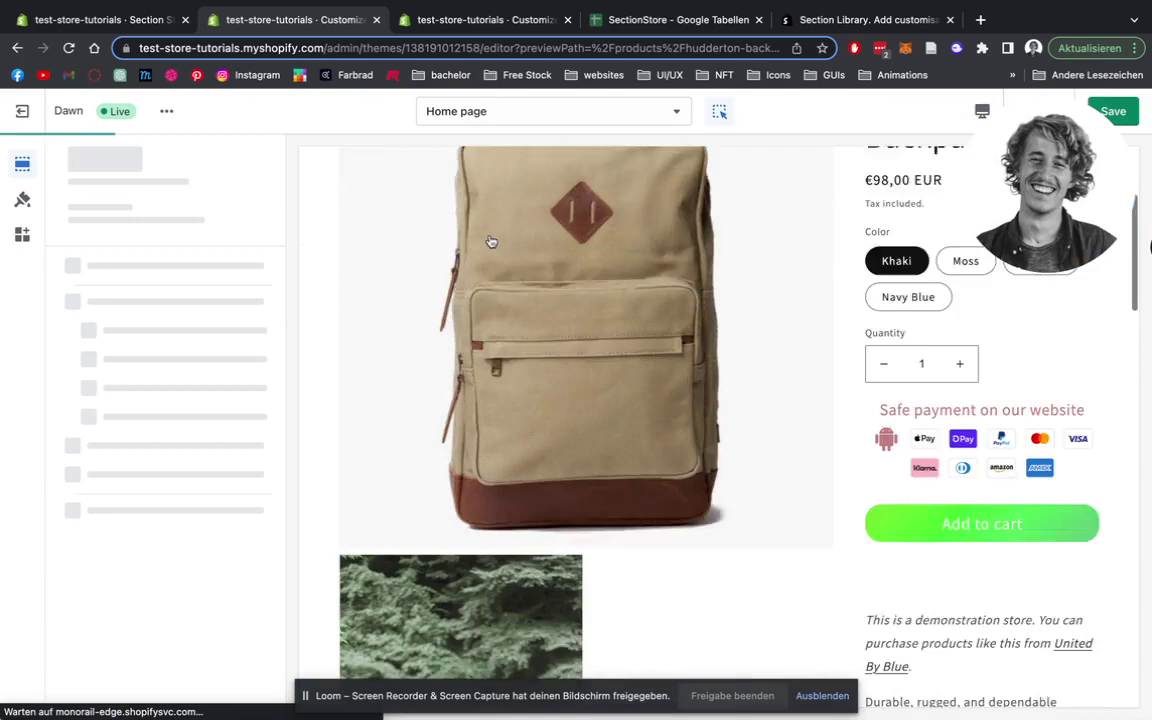
pyautogui.scroll(-1, 491, 241)
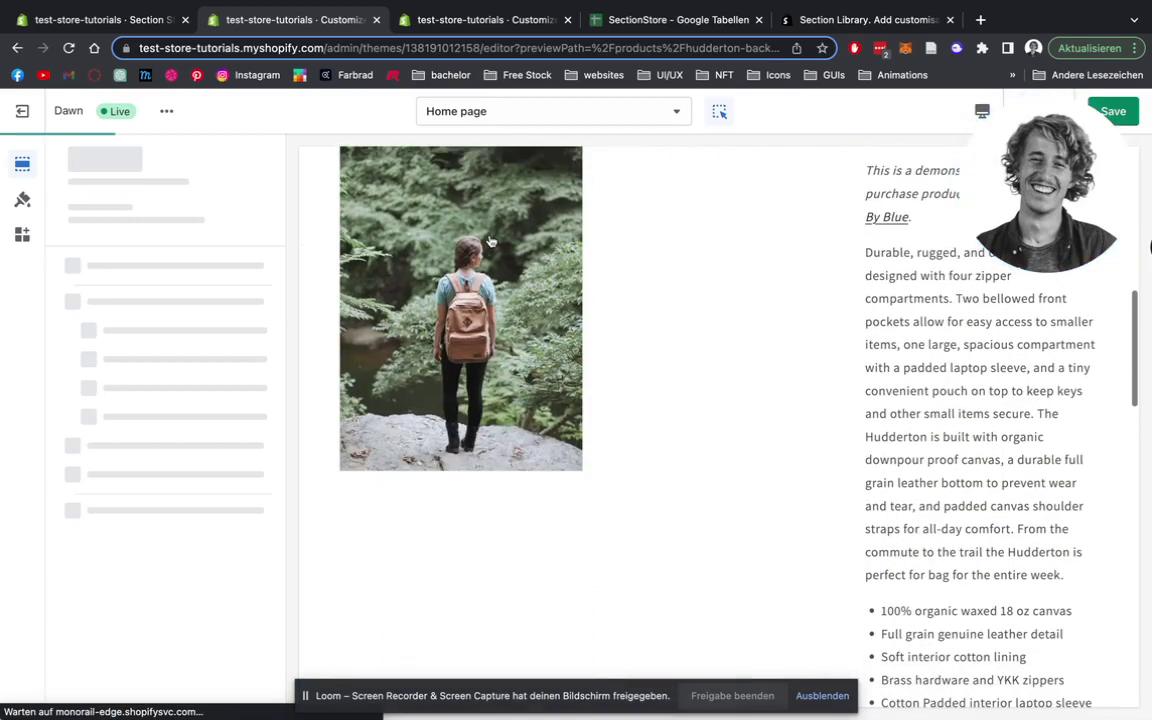
pyautogui.scroll(-1, 684, 442)
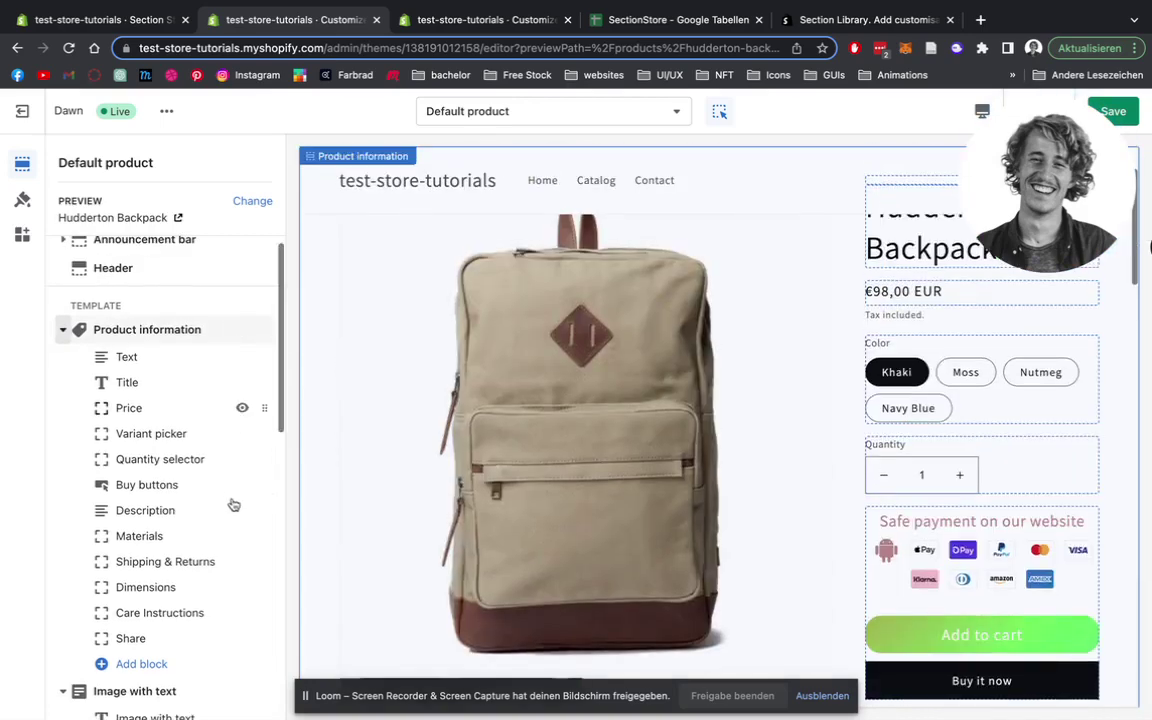
pyautogui.scroll(-10, 188, 416)
pyautogui.scroll(-2, 191, 418)
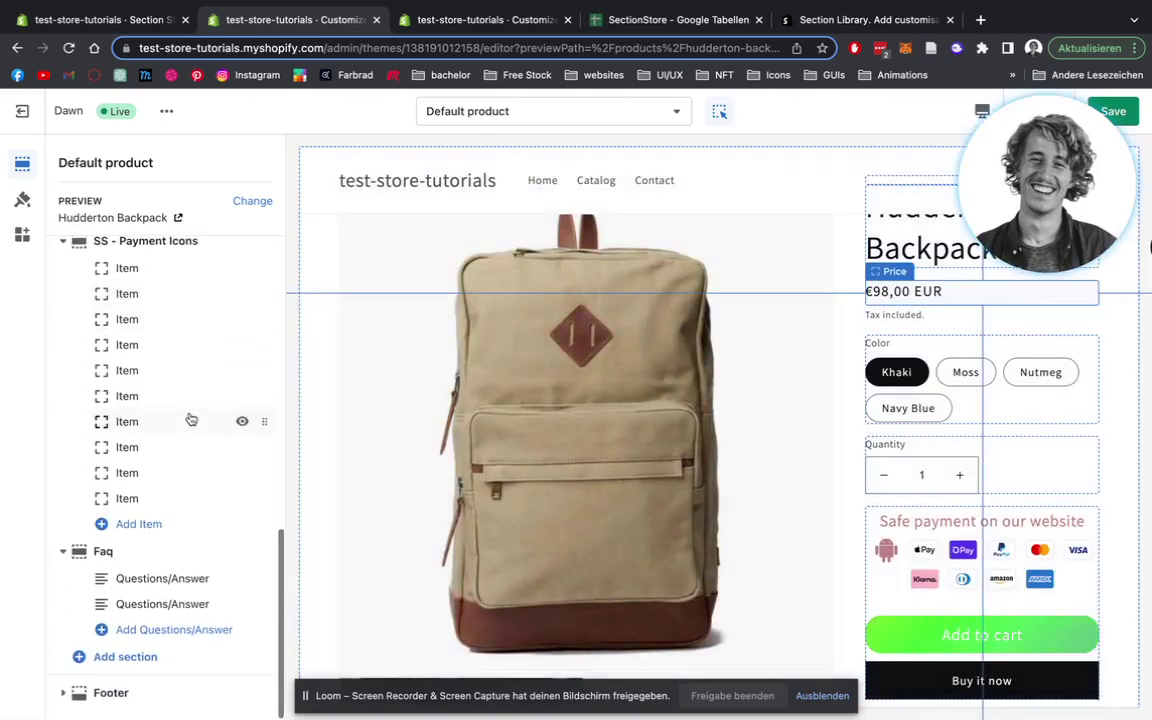
pyautogui.moveTo(121, 591)
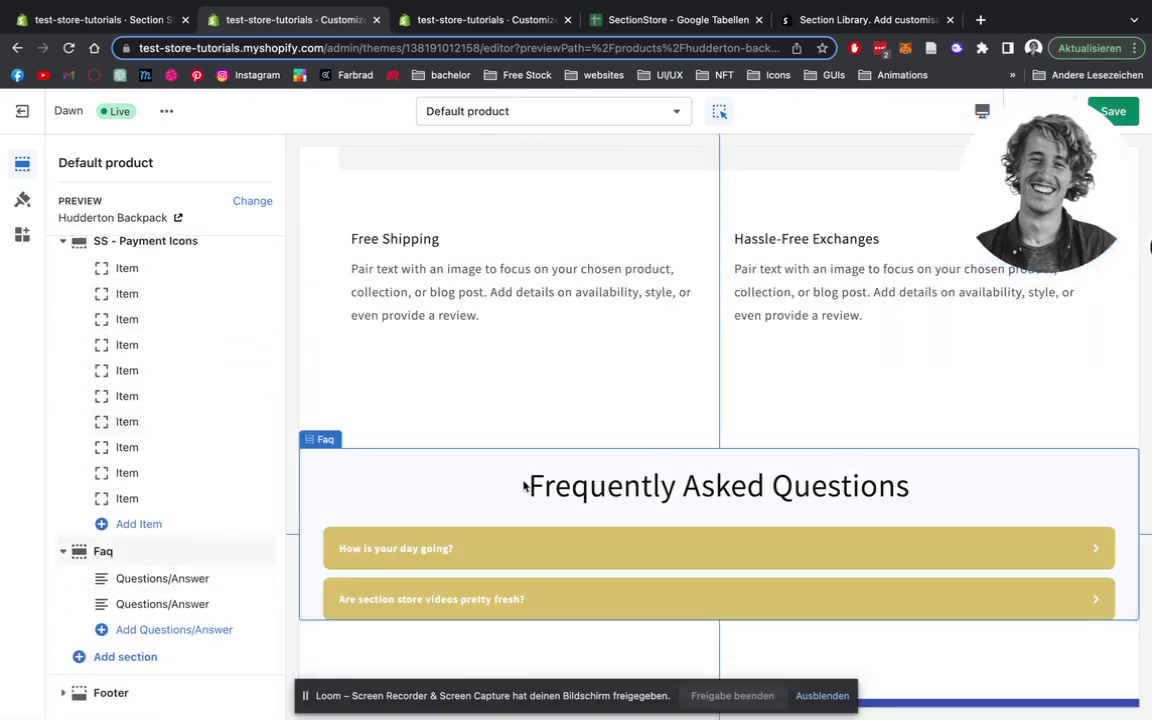
pyautogui.scroll(-2, 525, 483)
pyautogui.scroll(6, 697, 391)
pyautogui.scroll(-6, 698, 391)
pyautogui.scroll(-2, 699, 390)
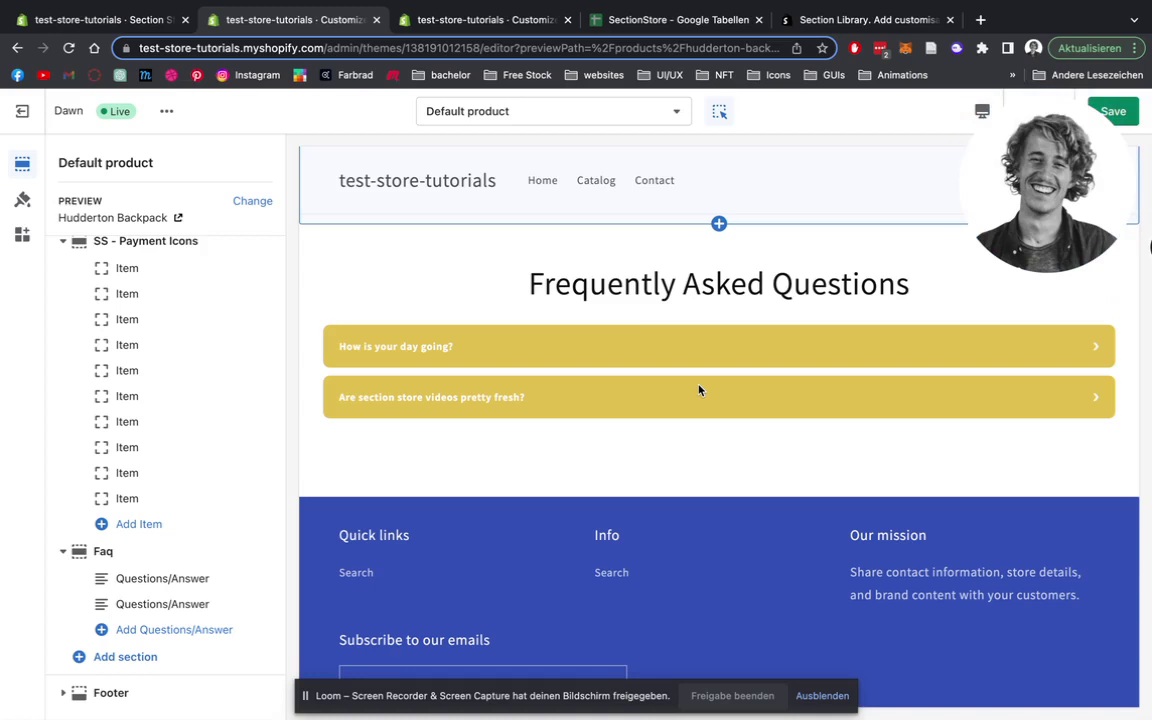
pyautogui.click(484, 112)
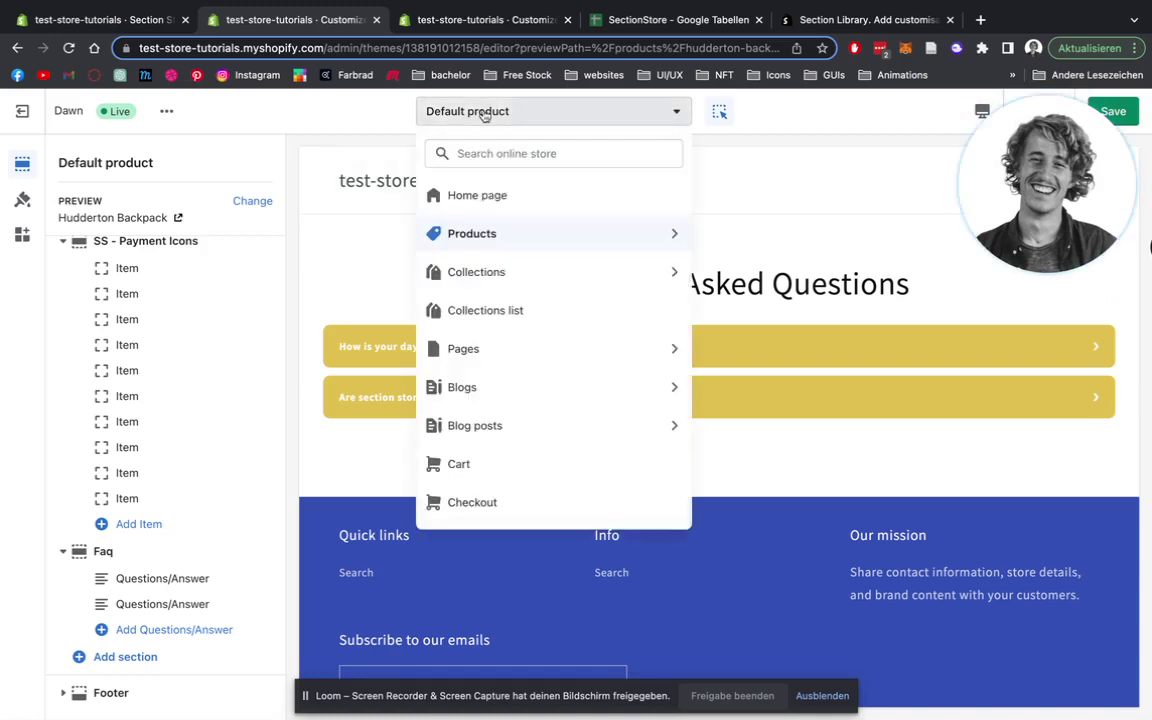
pyautogui.click(490, 198)
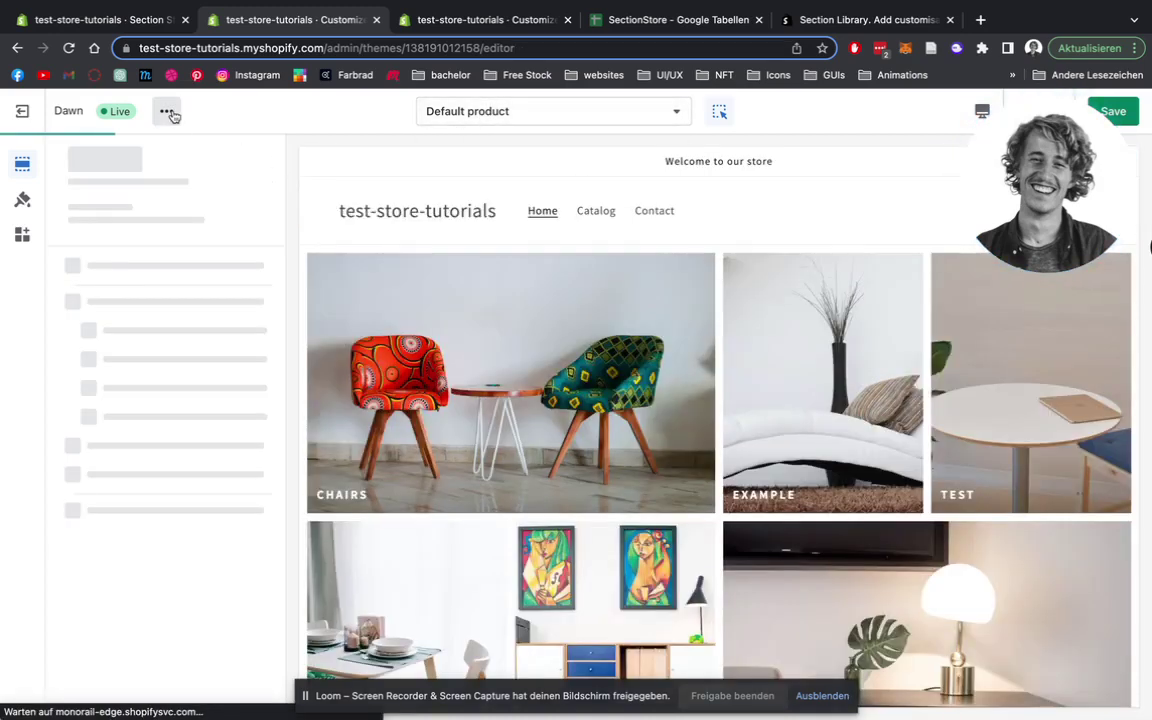
# View the live store and expand its first FAQ question to reveal 'Lovely answer over here'
pyautogui.click(167, 112)
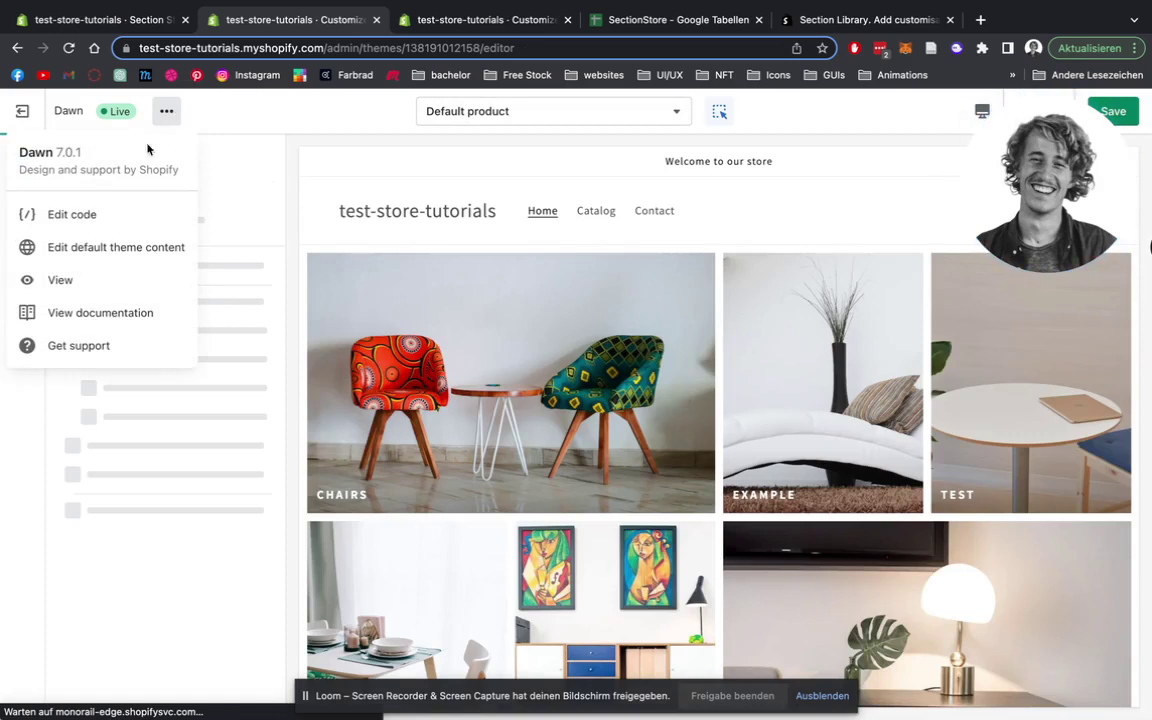
pyautogui.click(60, 281)
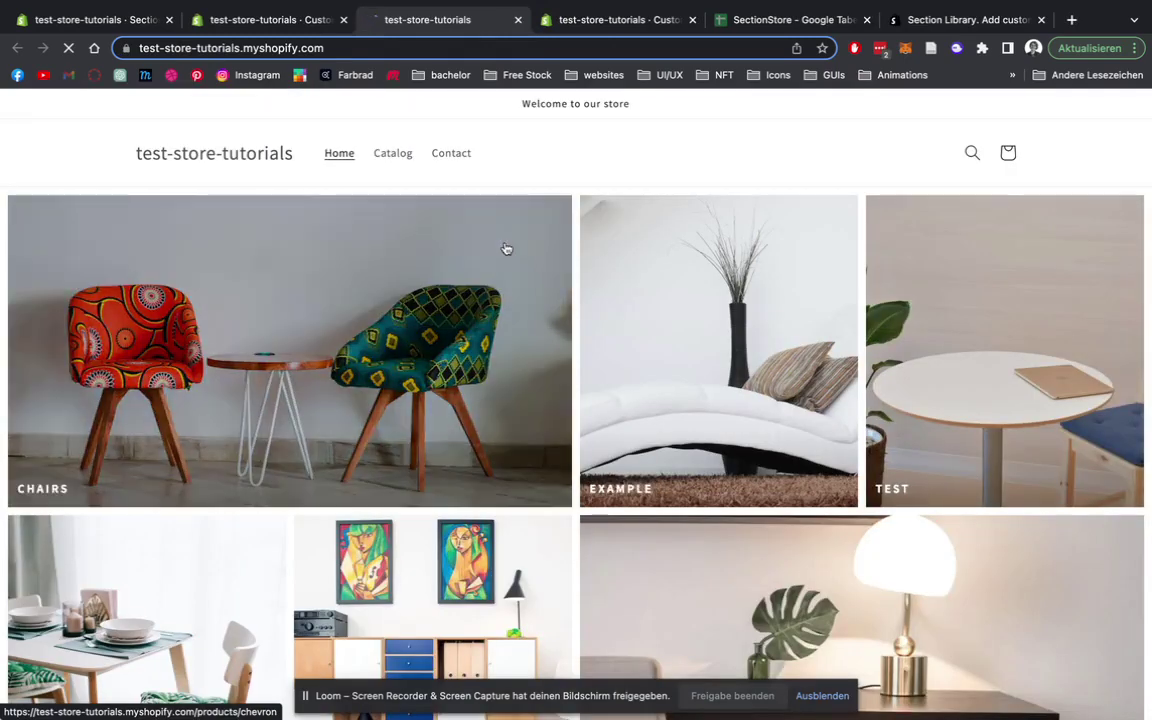
pyautogui.scroll(-5, 506, 248)
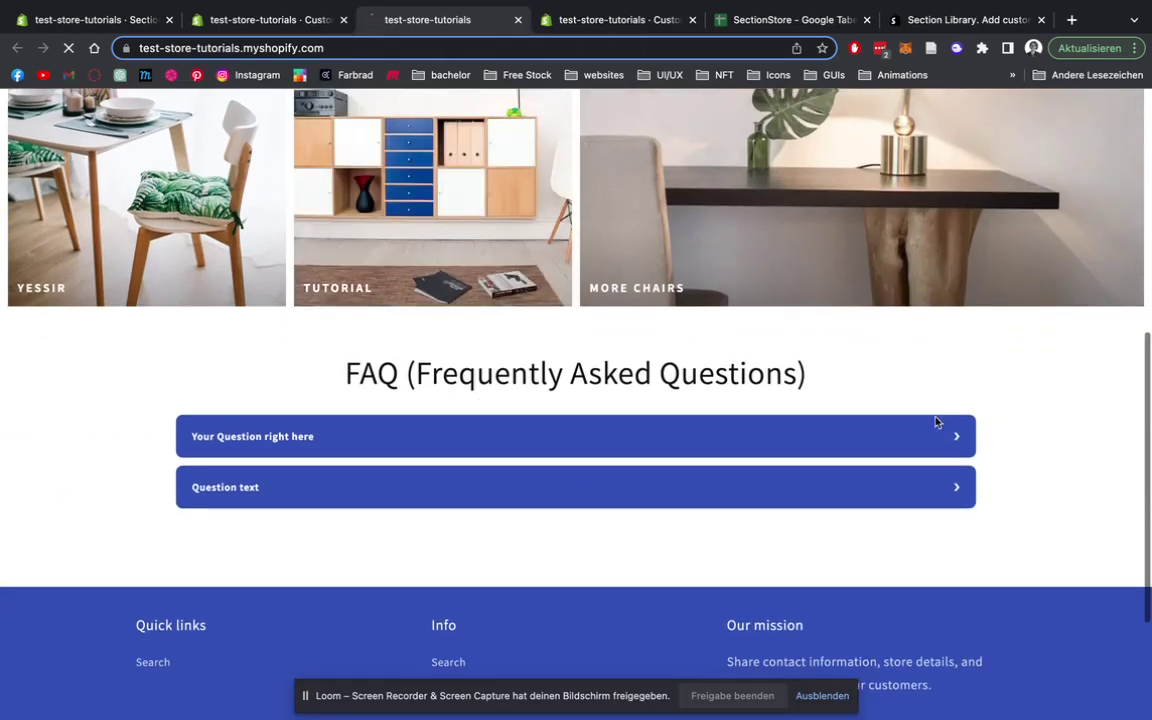
pyautogui.click(957, 436)
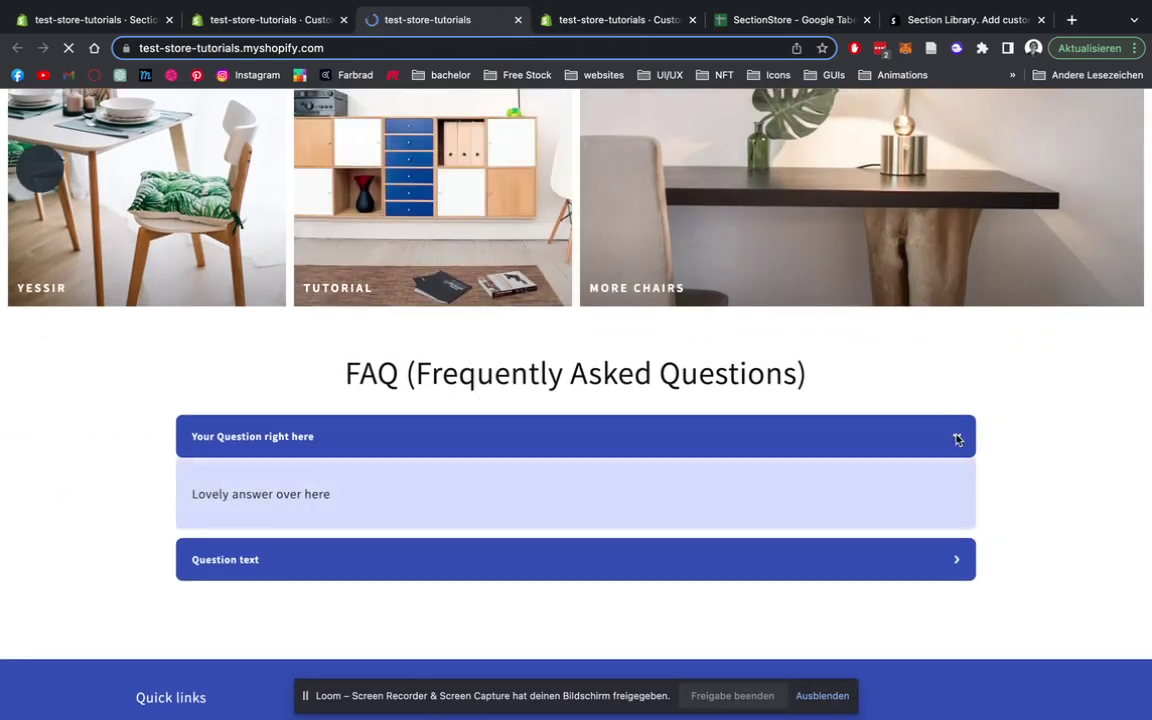